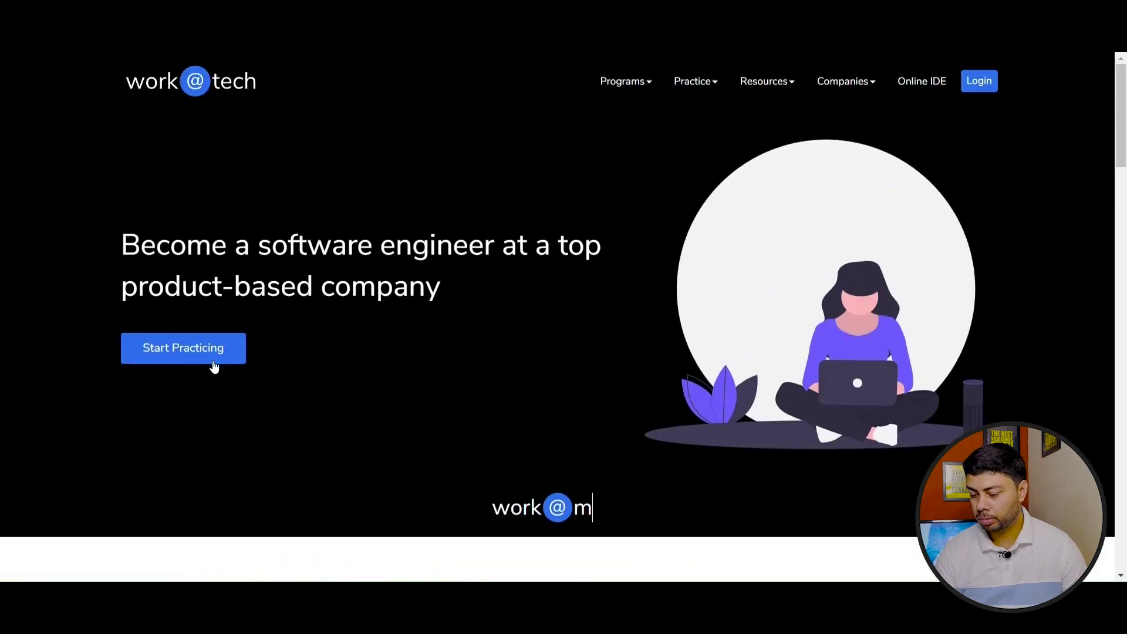
Browse the Basic Coding For Beginners problems, then go back to DSA Practice
left_click(212, 365)
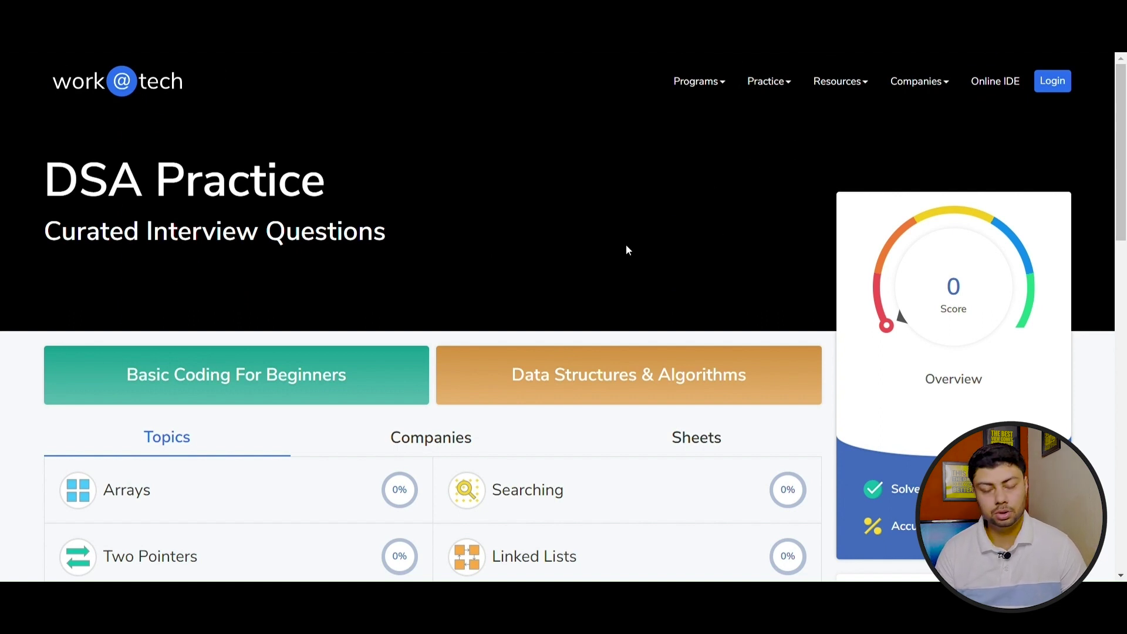
scroll(625, 251, "down", 1)
scroll(627, 250, "down", 2)
scroll(626, 251, "down", 3)
scroll(626, 250, "down", 4)
scroll(627, 250, "down", 2)
scroll(629, 251, "up", 2)
scroll(629, 251, "up", 3)
scroll(629, 251, "up", 2)
scroll(642, 262, "up", 4)
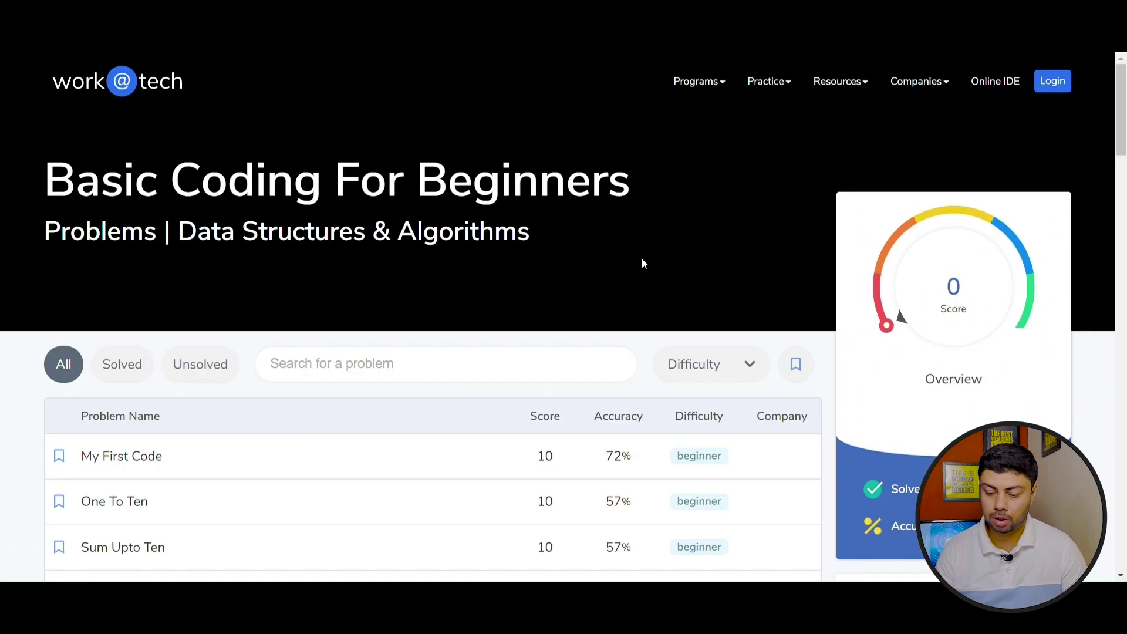
scroll(641, 262, "down", 2)
scroll(642, 263, "down", 3)
scroll(642, 262, "down", 2)
scroll(641, 259, "down", 3)
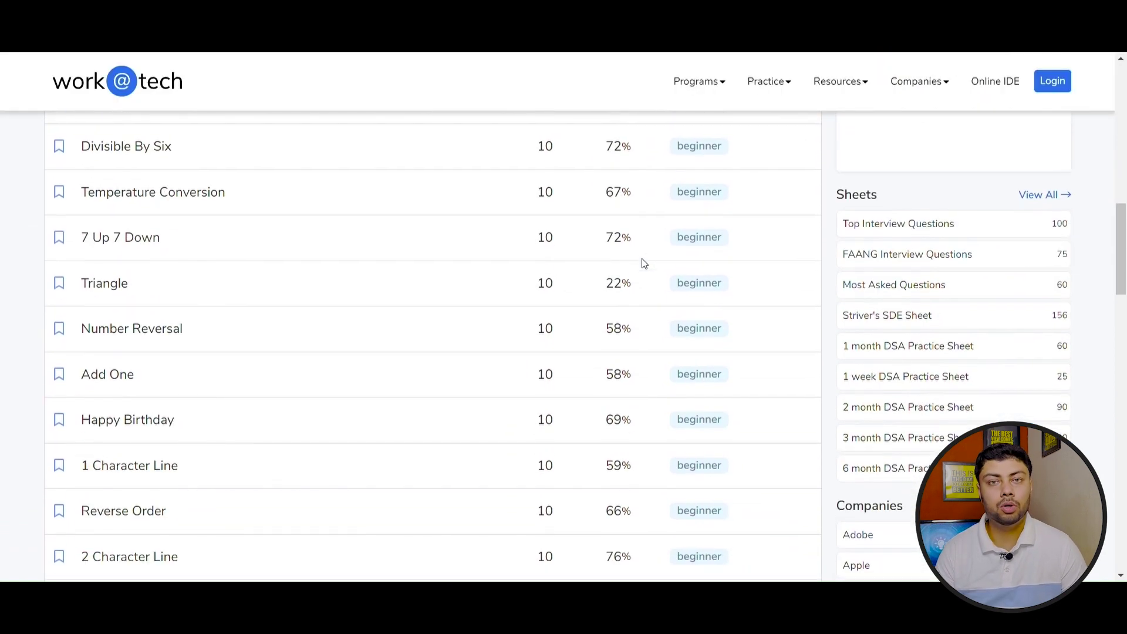
scroll(641, 259, "down", 1)
scroll(641, 259, "down", 3)
scroll(641, 259, "down", 3)
scroll(642, 258, "down", 2)
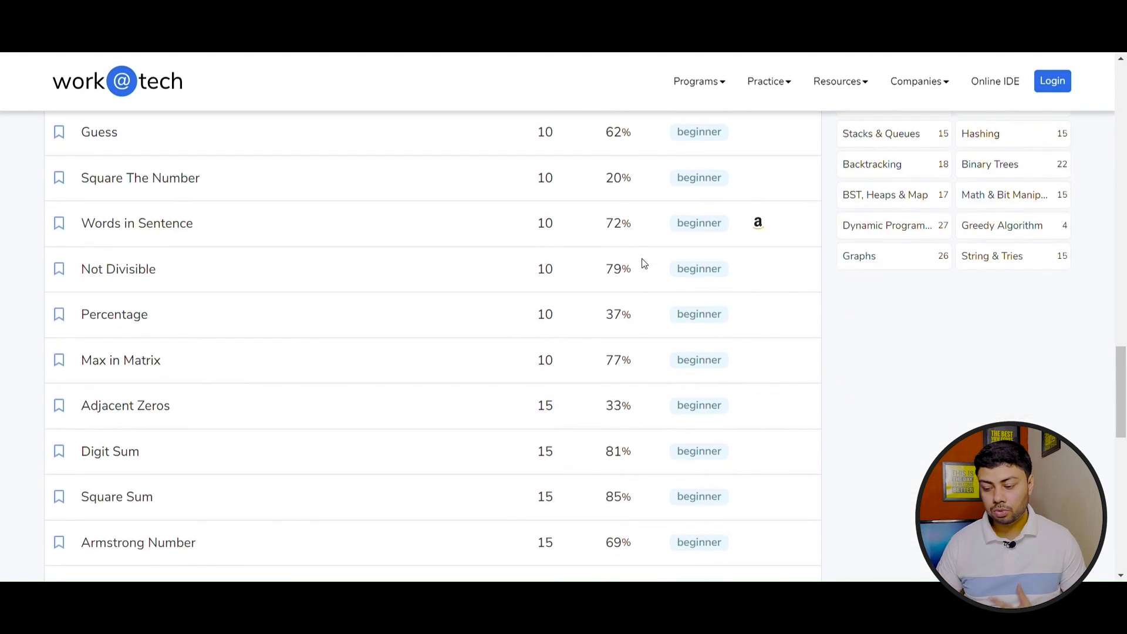
scroll(642, 258, "down", 4)
scroll(642, 259, "up", 5)
scroll(641, 259, "up", 3)
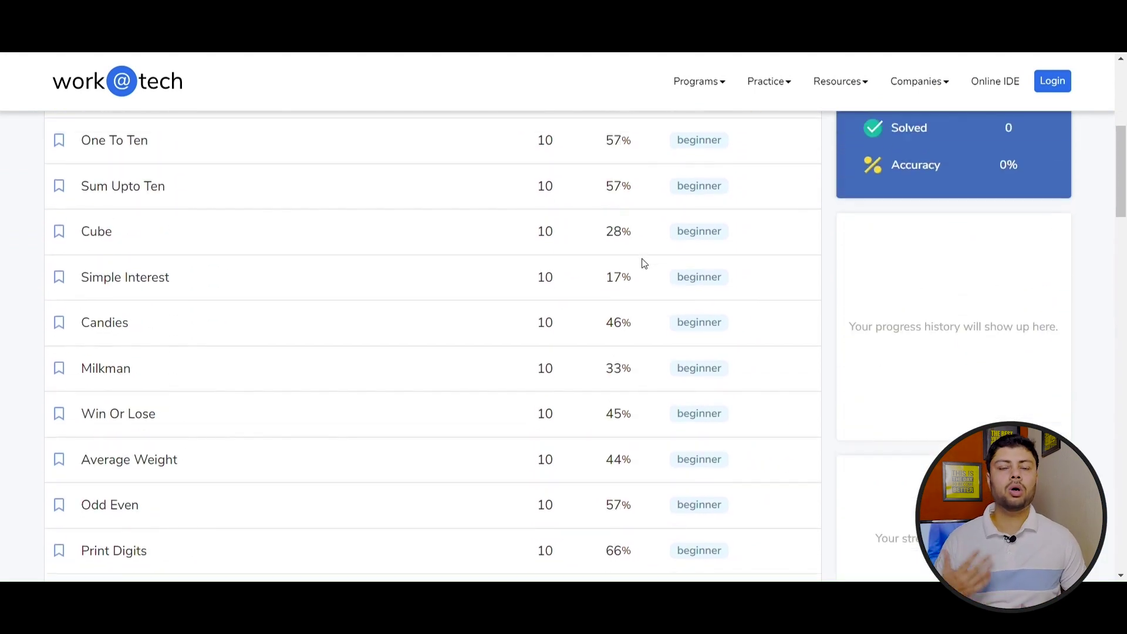
scroll(642, 263, "up", 3)
key("alt+Left")
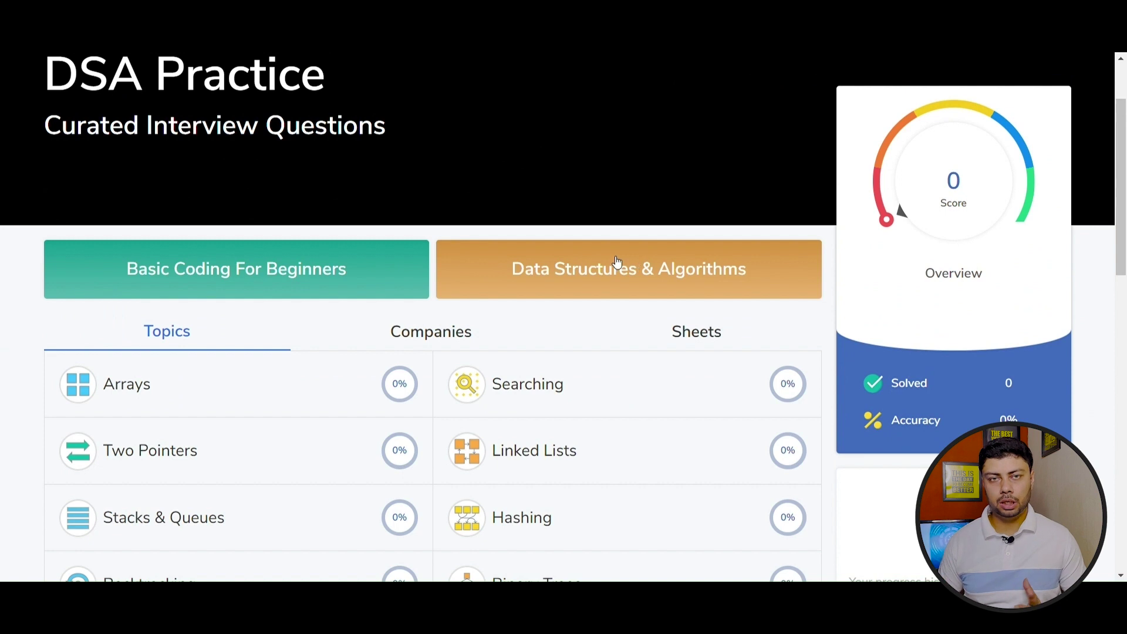
Scan the Data Structures & Algorithms problem table, then open the FAANG Interview Questions sheet
left_click(616, 261)
scroll(544, 272, "down", 1)
scroll(544, 272, "down", 2)
scroll(543, 272, "down", 2)
scroll(544, 272, "down", 2)
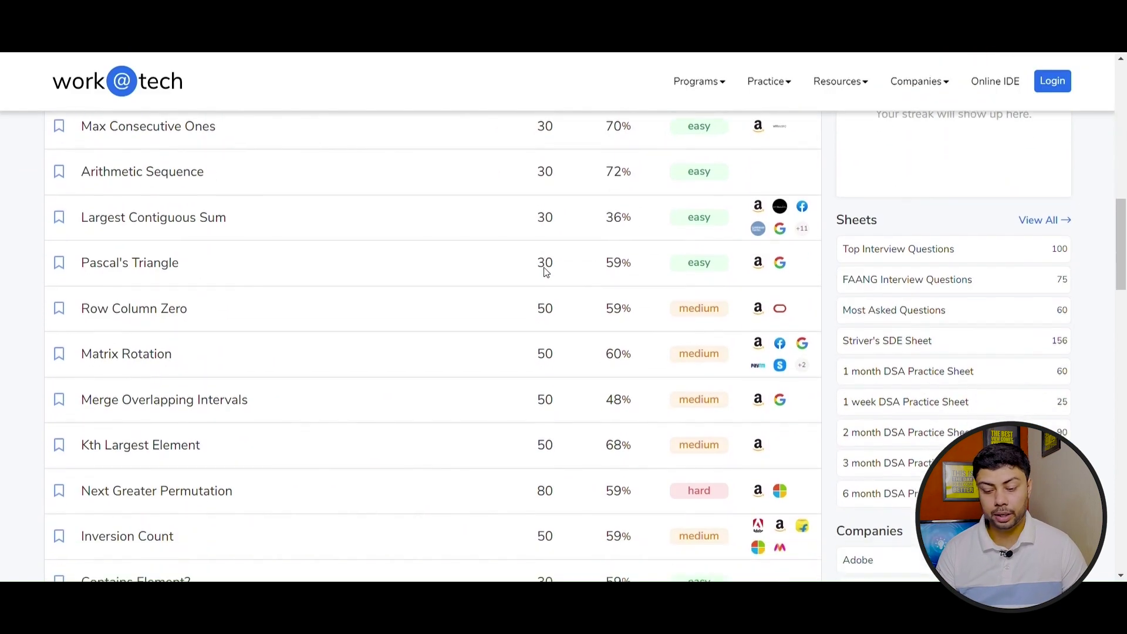
scroll(543, 272, "down", 2)
scroll(544, 271, "down", 2)
scroll(543, 273, "down", 2)
scroll(543, 272, "down", 2)
scroll(543, 272, "down", 2)
scroll(544, 272, "down", 2)
scroll(546, 274, "down", 2)
scroll(549, 273, "up", 1)
scroll(549, 273, "up", 3)
scroll(546, 273, "up", 3)
scroll(546, 273, "up", 3)
scroll(543, 272, "up", 3)
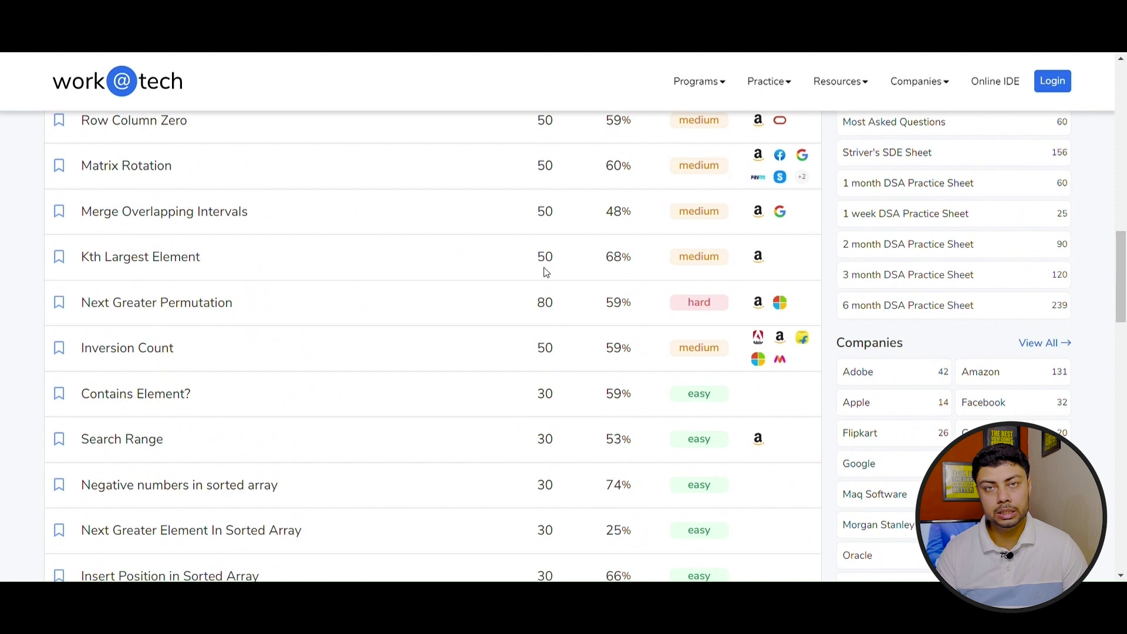
scroll(543, 272, "up", 3)
scroll(543, 272, "up", 2)
scroll(546, 273, "up", 3)
scroll(549, 273, "up", 5)
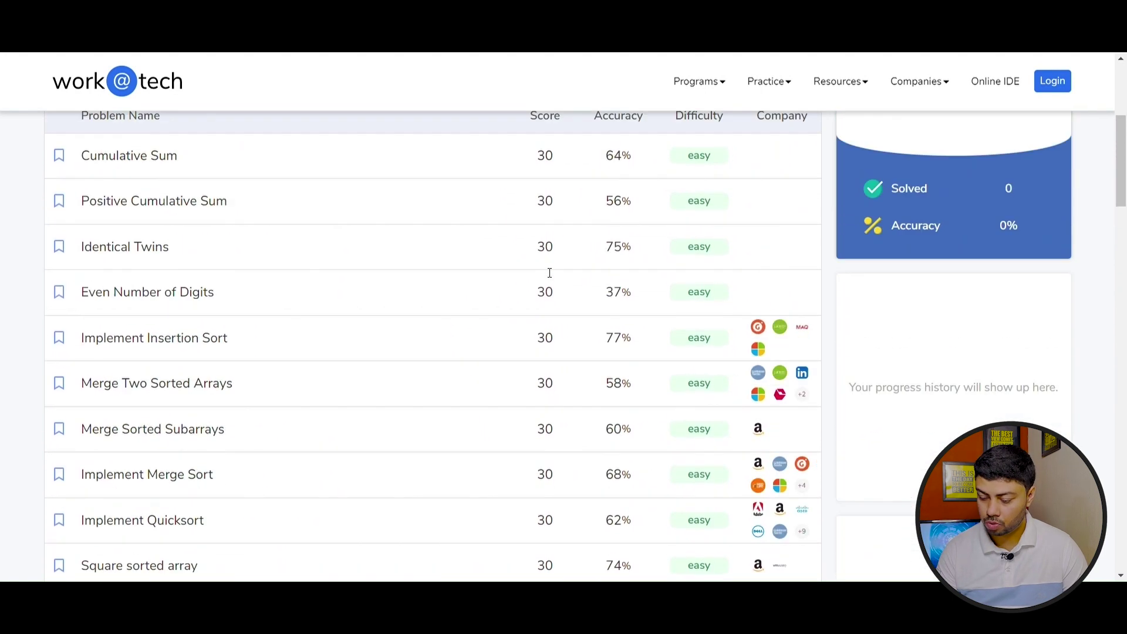
scroll(549, 273, "up", 3)
scroll(548, 273, "down", 3)
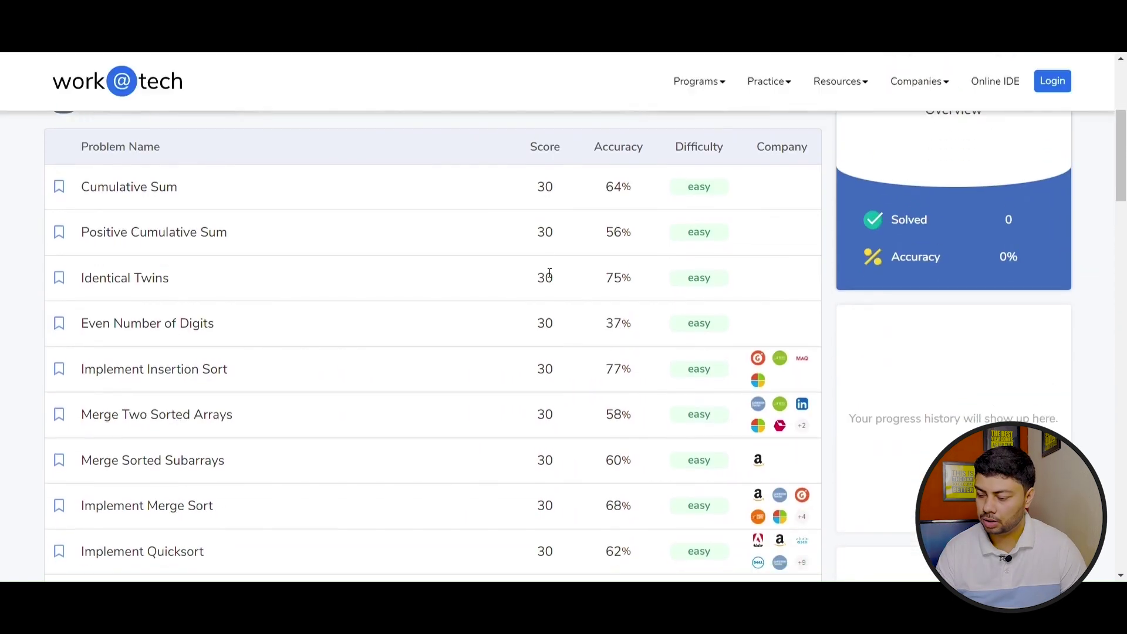
scroll(547, 270, "down", 6)
scroll(544, 270, "down", 8)
scroll(544, 270, "up", 1)
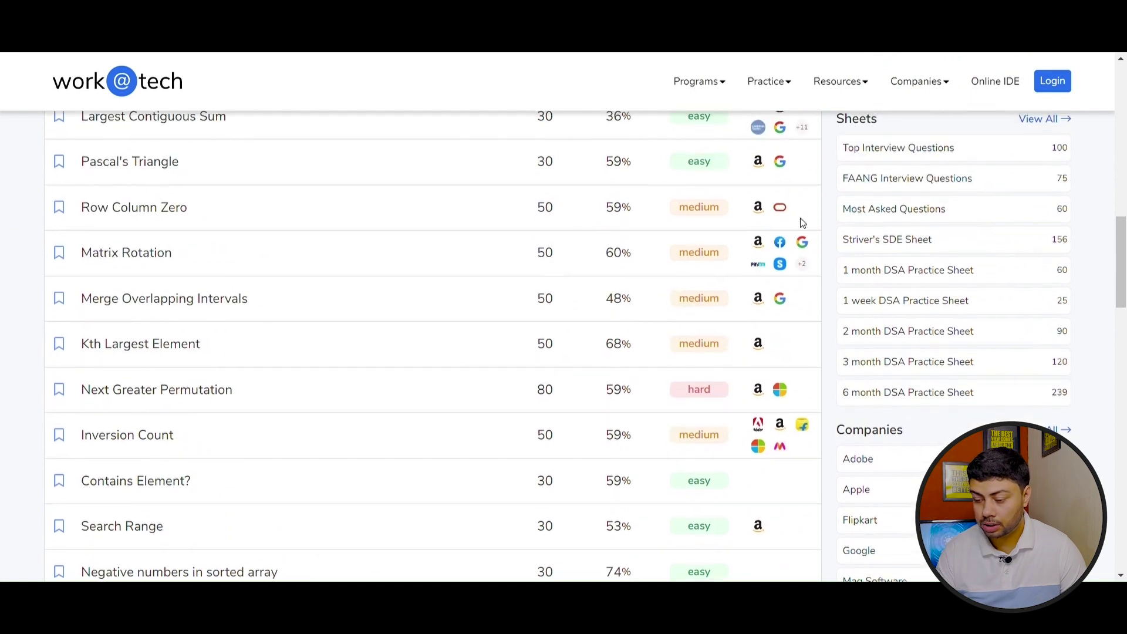
left_click(920, 181)
scroll(594, 306, "down", 3)
scroll(594, 308, "down", 2)
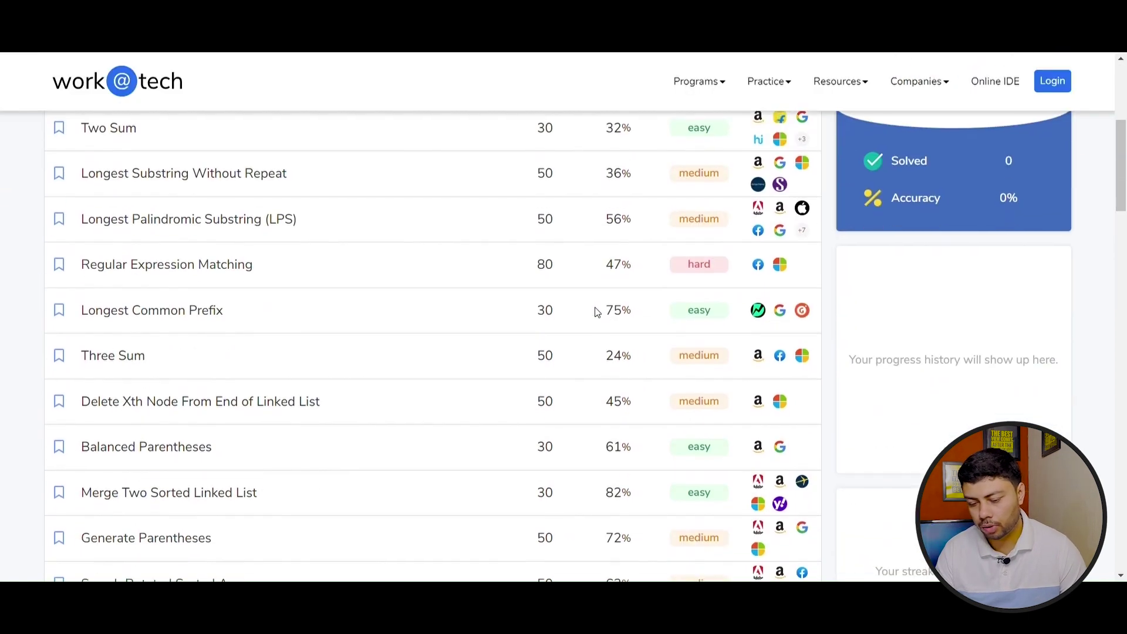
scroll(596, 311, "down", 2)
scroll(595, 311, "down", 3)
scroll(596, 311, "down", 1)
scroll(595, 311, "up", 5)
left_click(968, 150)
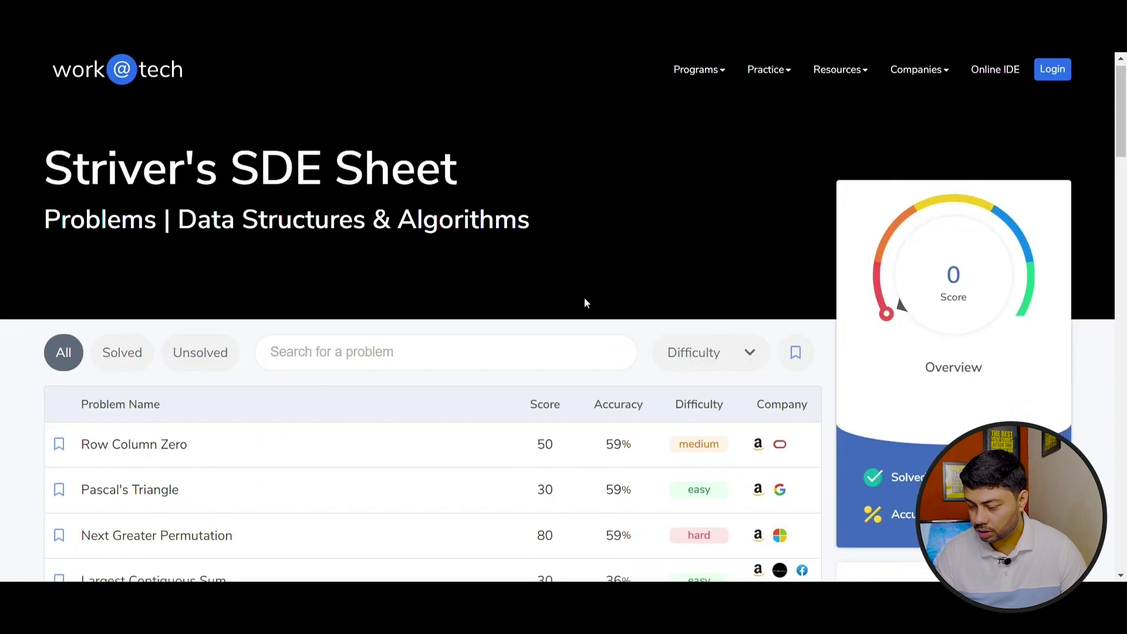
scroll(583, 302, "down", 3)
scroll(584, 302, "down", 1)
scroll(584, 303, "down", 3)
scroll(583, 302, "down", 3)
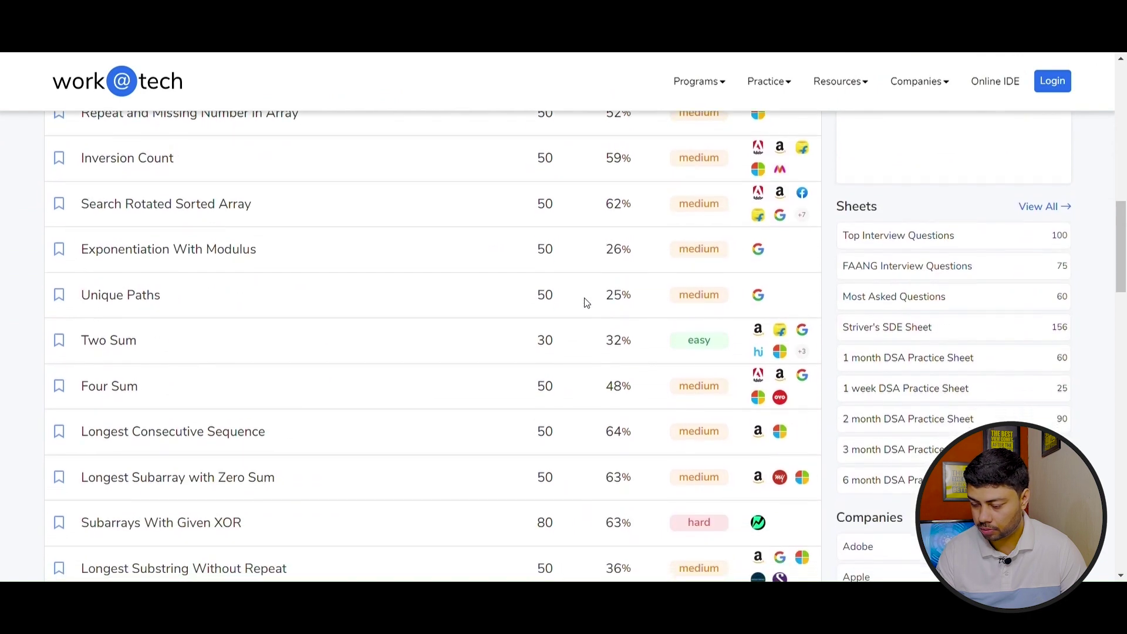
scroll(584, 299, "down", 2)
scroll(584, 300, "down", 1)
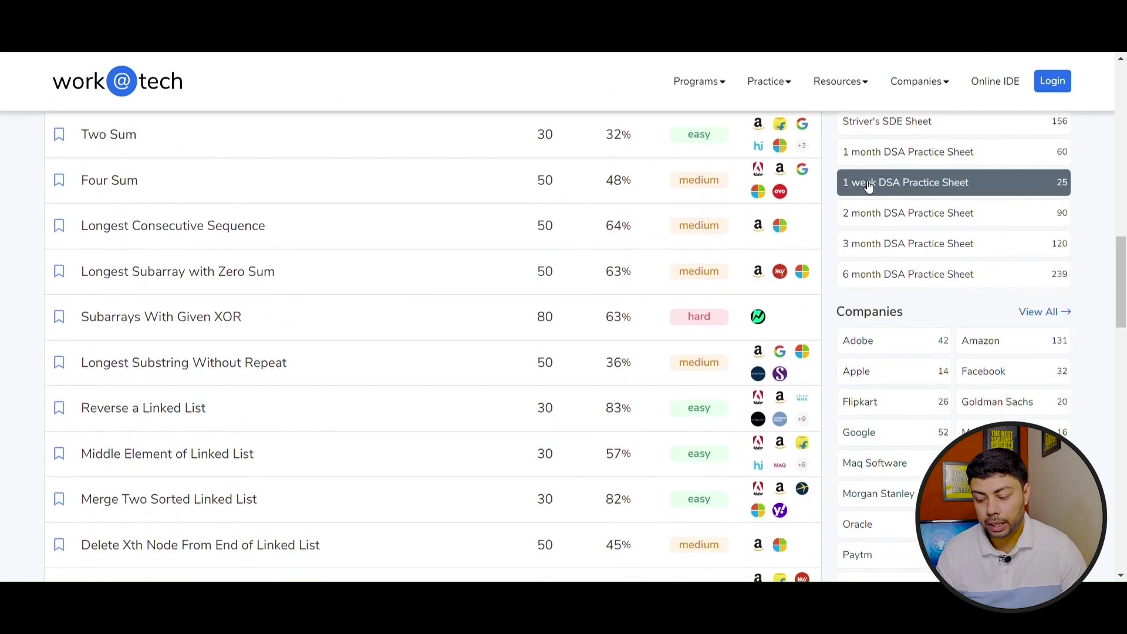
left_click(876, 217)
scroll(598, 321, "down", 3)
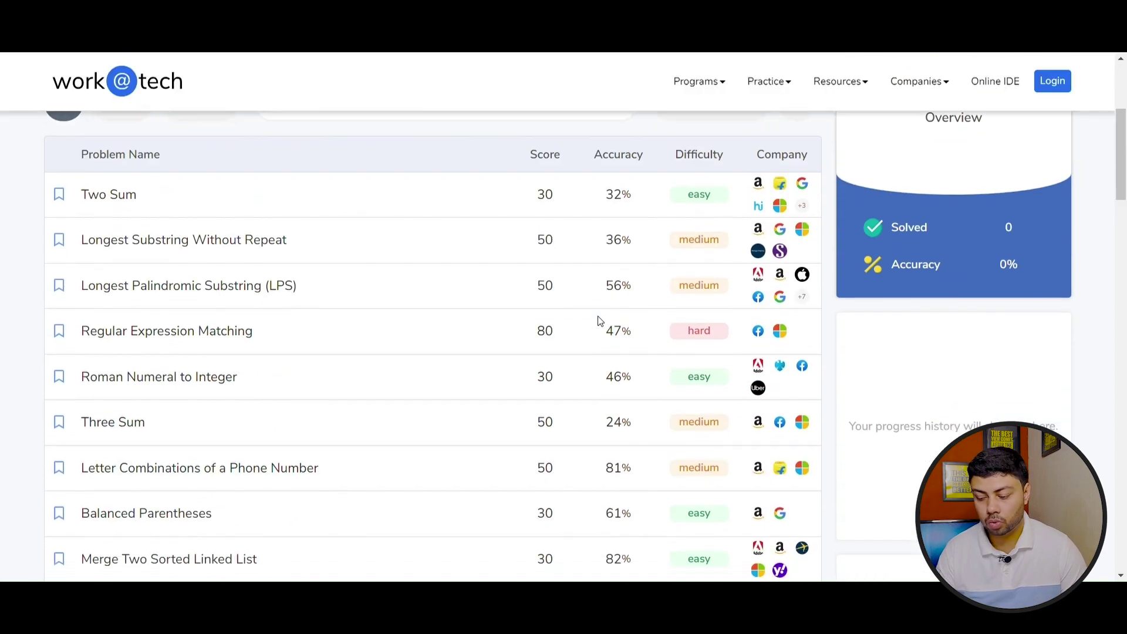
scroll(598, 321, "down", 3)
scroll(598, 321, "down", 3)
scroll(597, 320, "down", 2)
scroll(598, 321, "down", 1)
scroll(888, 261, "up", 2)
left_click(883, 260)
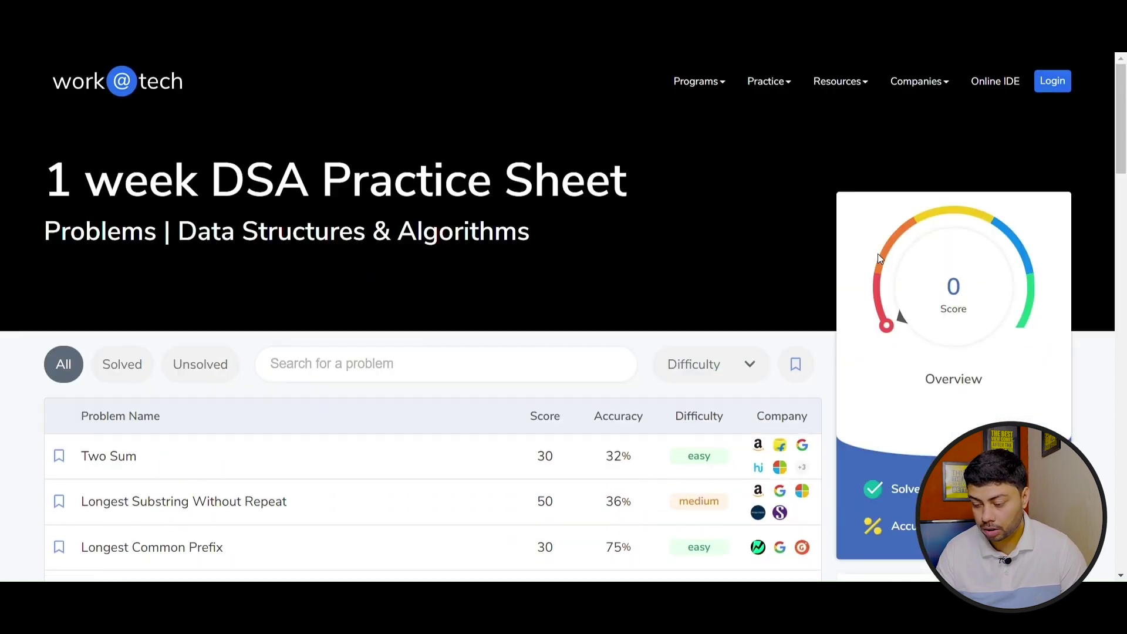
scroll(502, 363, "down", 1)
scroll(502, 363, "down", 2)
scroll(500, 363, "down", 2)
scroll(500, 363, "down", 4)
scroll(500, 362, "down", 3)
scroll(500, 362, "down", 2)
scroll(496, 361, "up", 2)
scroll(496, 361, "up", 4)
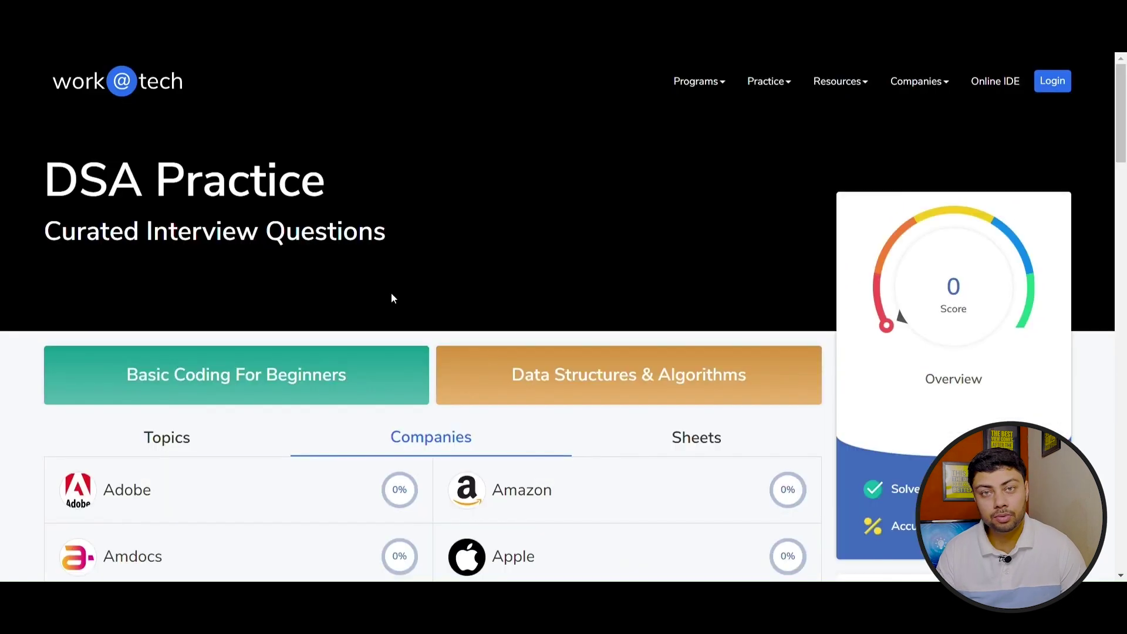
scroll(391, 293, "down", 3)
scroll(394, 336, "down", 2)
scroll(398, 343, "down", 2)
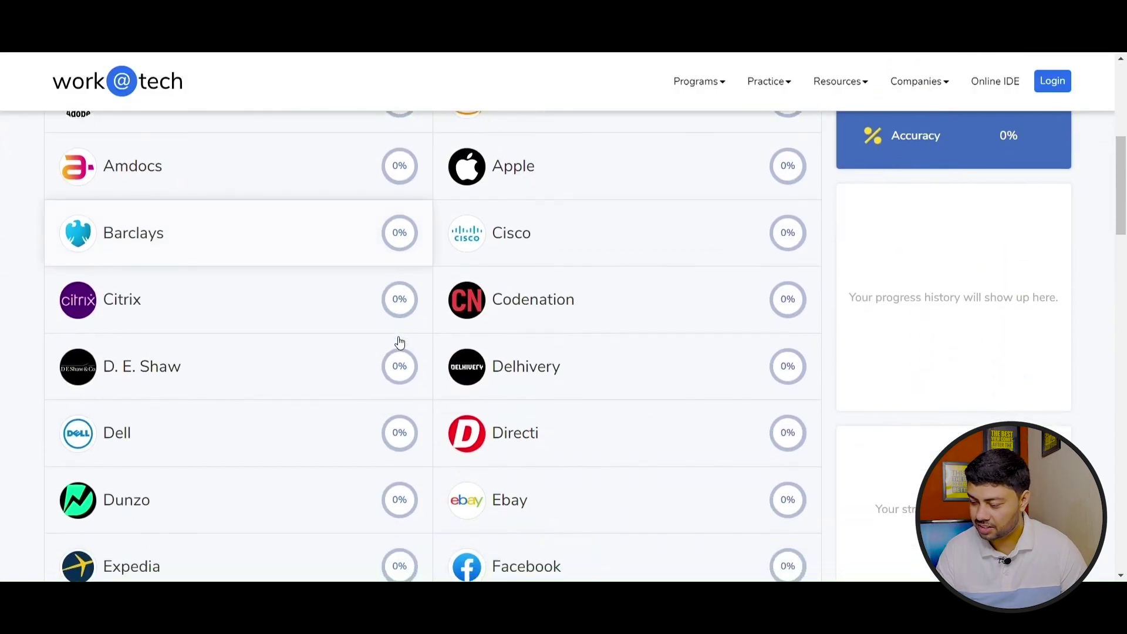
scroll(398, 341, "down", 2)
scroll(398, 342, "down", 3)
scroll(398, 342, "down", 3)
scroll(398, 342, "down", 3)
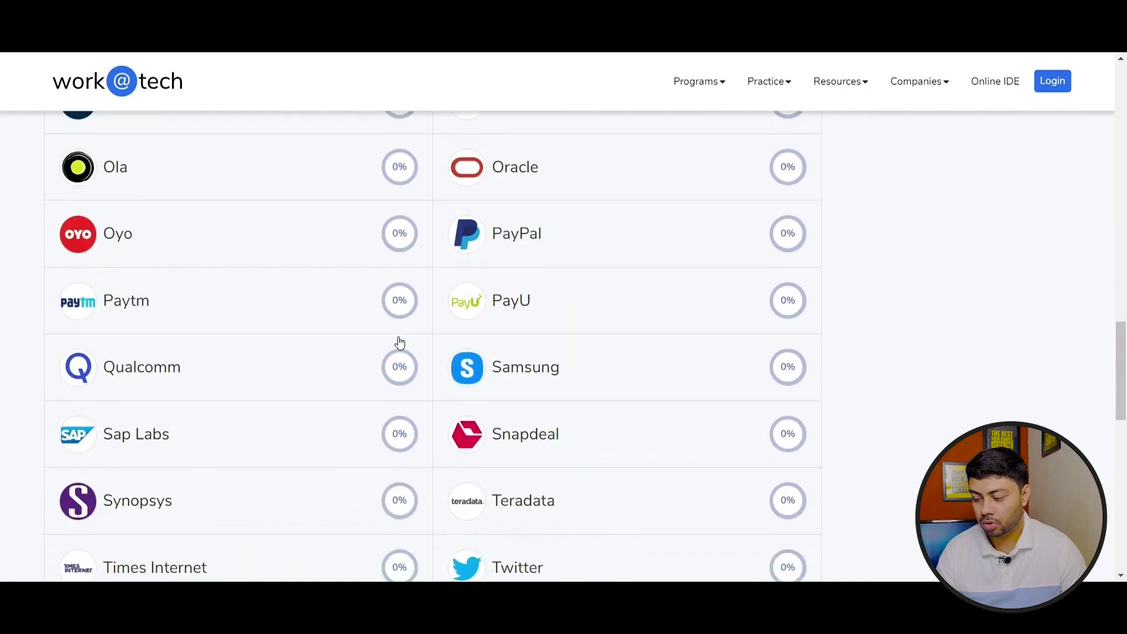
scroll(398, 343, "down", 3)
scroll(398, 342, "down", 2)
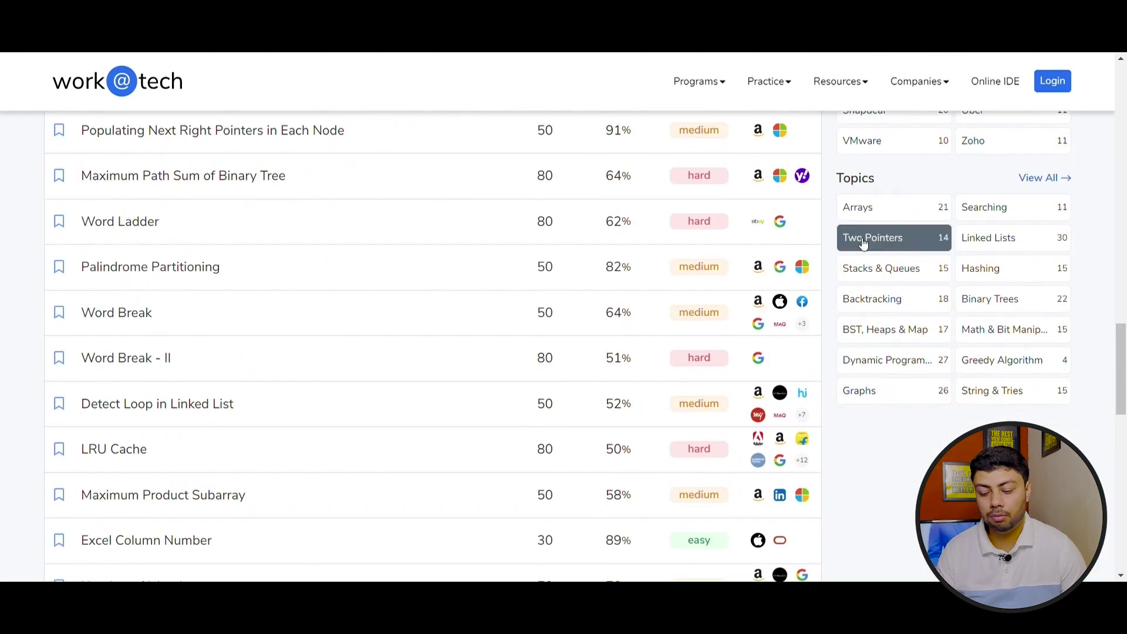
scroll(946, 252, "up", 2)
scroll(945, 254, "up", 2)
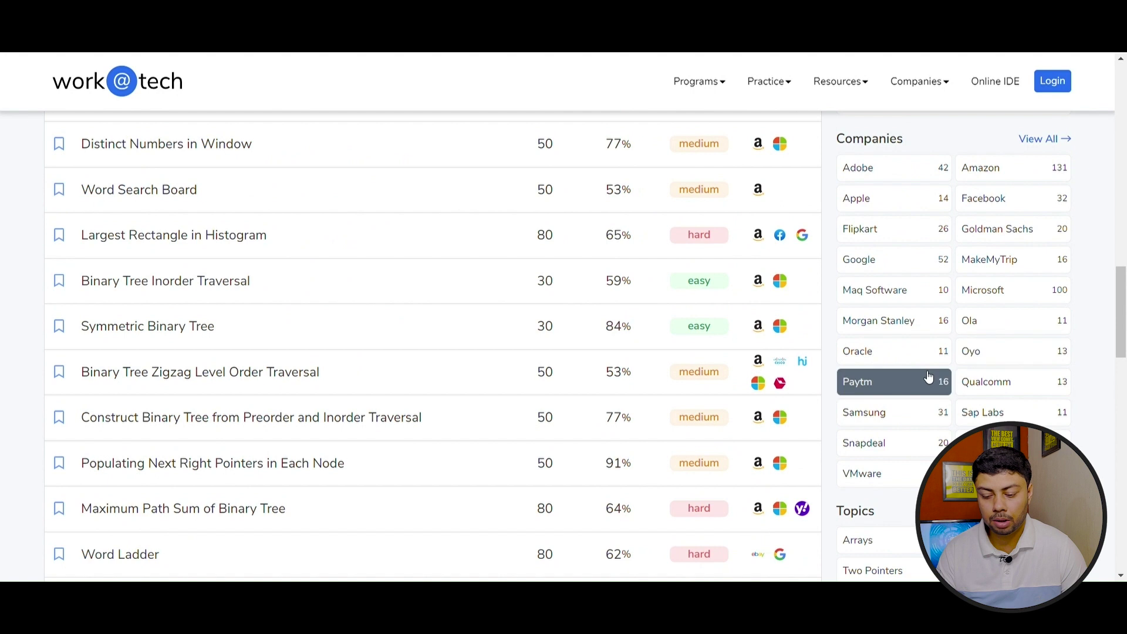
scroll(928, 377, "up", 3)
scroll(929, 376, "up", 3)
scroll(928, 377, "up", 3)
scroll(929, 377, "up", 2)
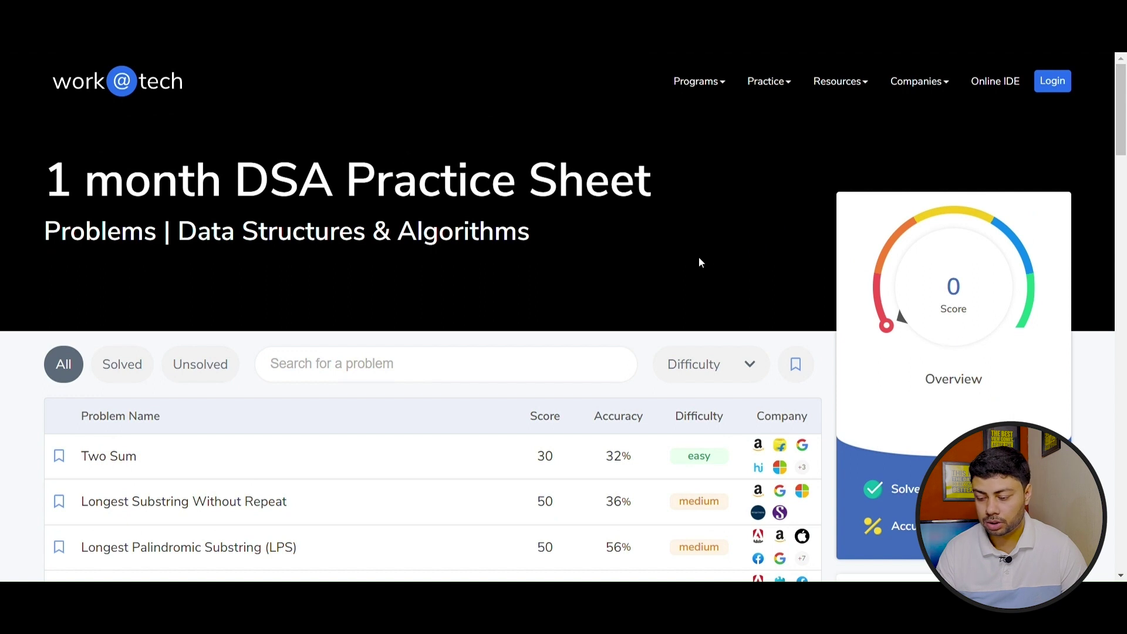
scroll(559, 294, "down", 2)
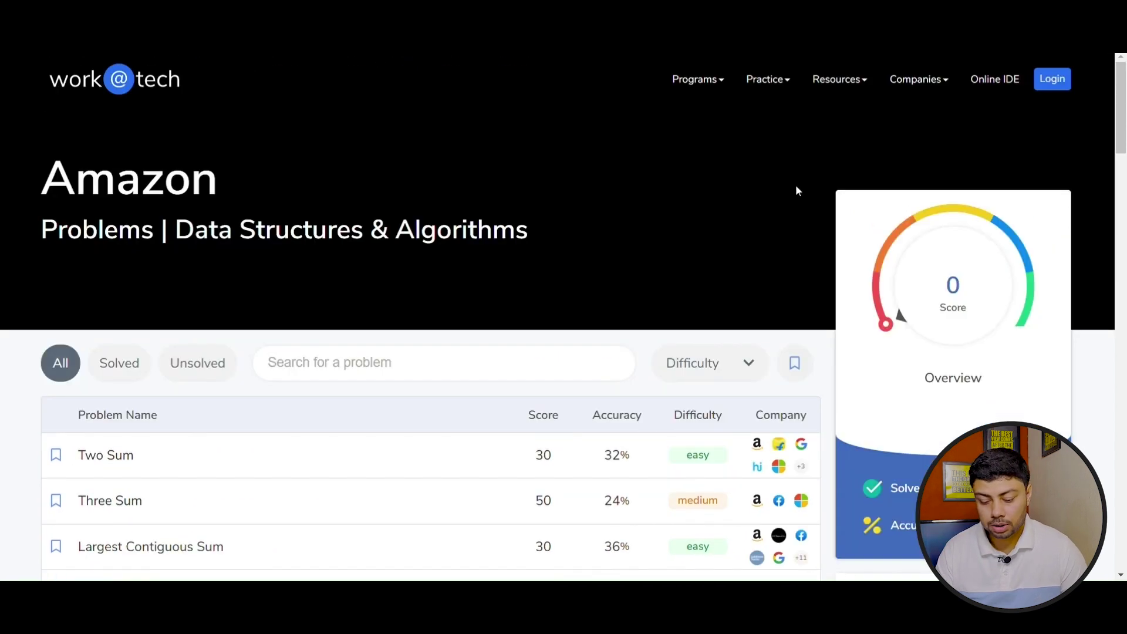
scroll(677, 228, "down", 2)
View the Two Sum problem and its C++ editor, then return to Amazon's problems
left_click(144, 307)
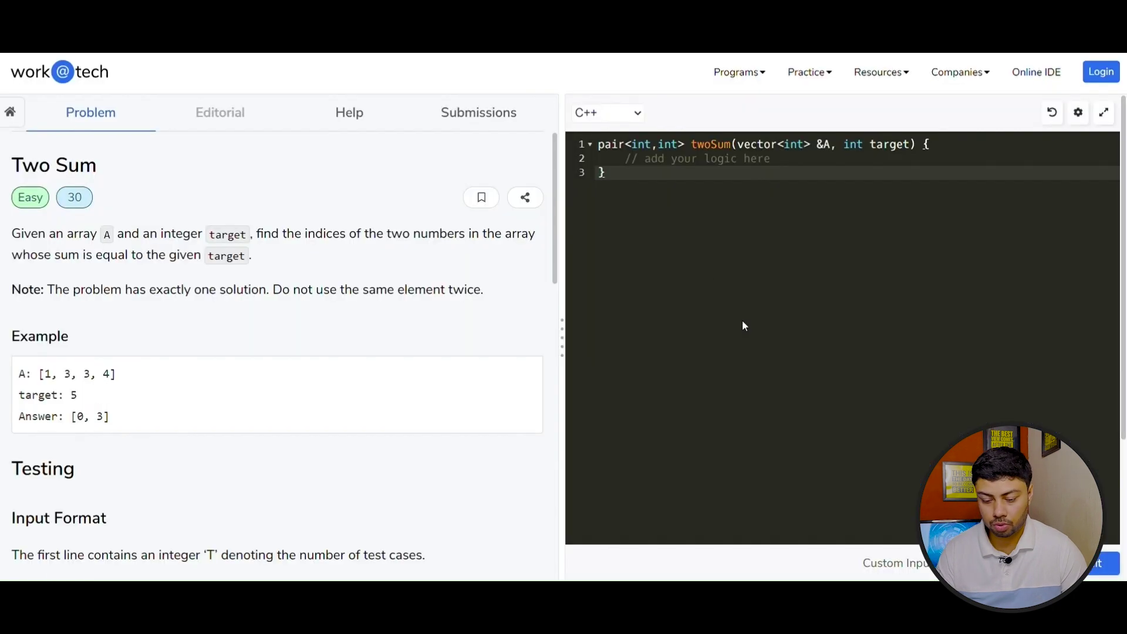
scroll(645, 306, "down", 1)
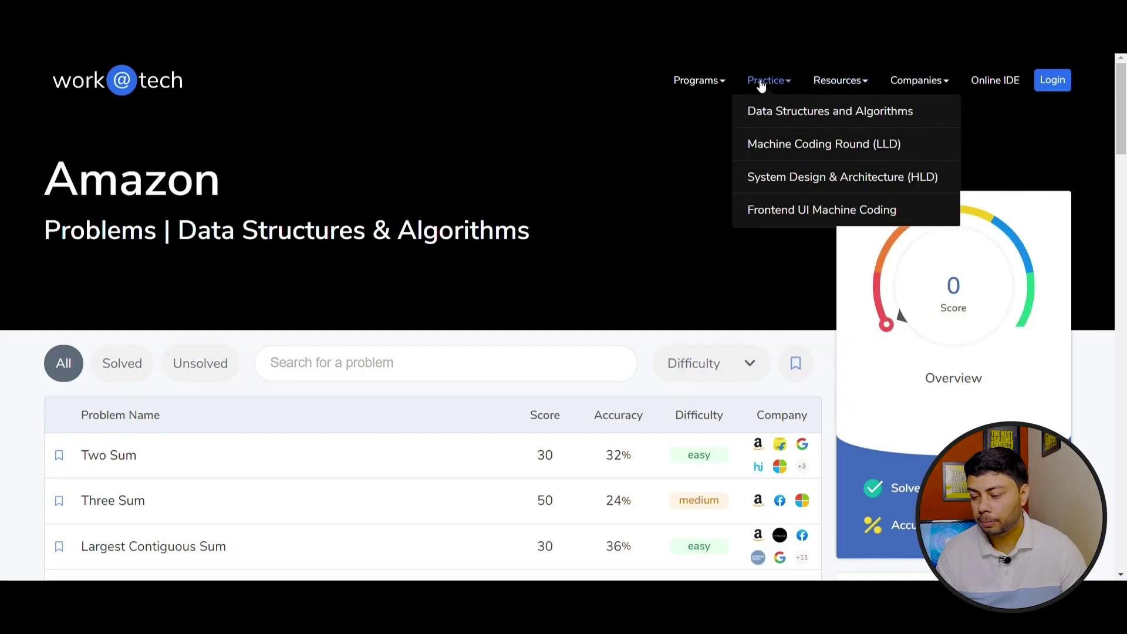
scroll(594, 247, "down", 5)
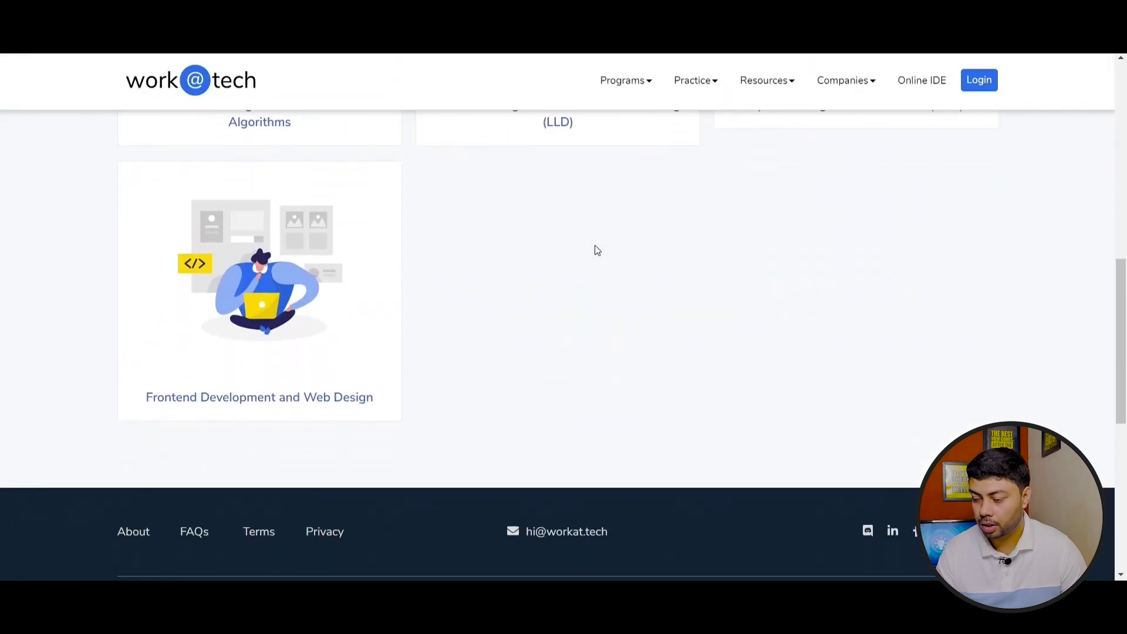
scroll(595, 251, "up", 3)
scroll(594, 251, "up", 3)
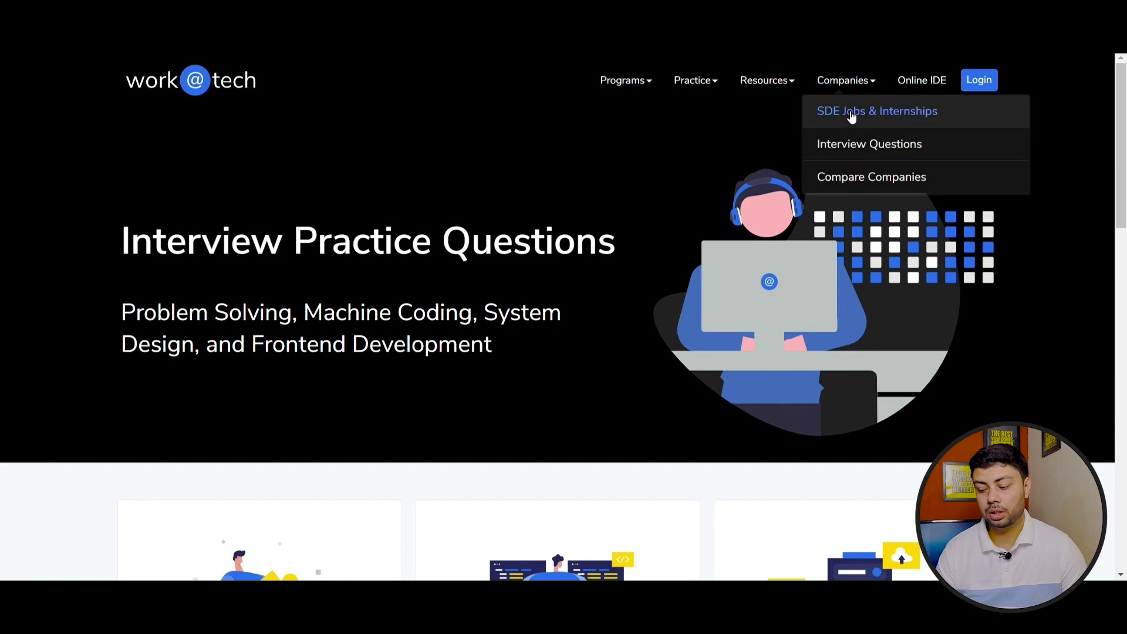
Switch to Resources and browse the articles, blogs, roadmaps and guides cards
left_click(771, 85)
scroll(599, 249, "down", 3)
scroll(603, 253, "down", 2)
scroll(605, 256, "down", 1)
scroll(605, 257, "down", 2)
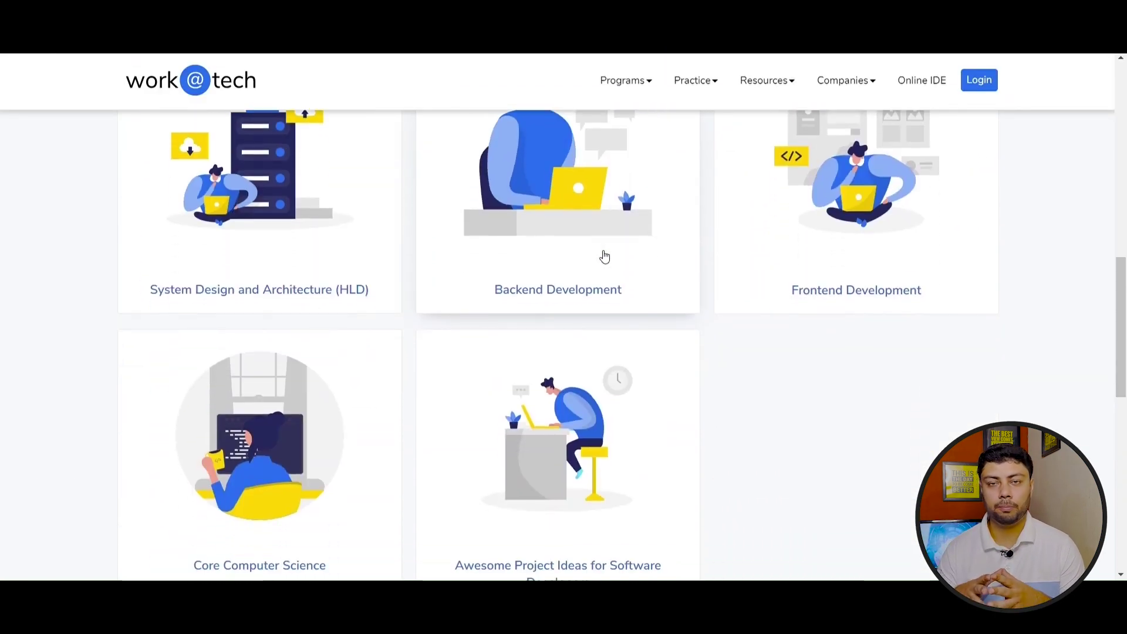
scroll(605, 256, "up", 5)
scroll(603, 254, "up", 3)
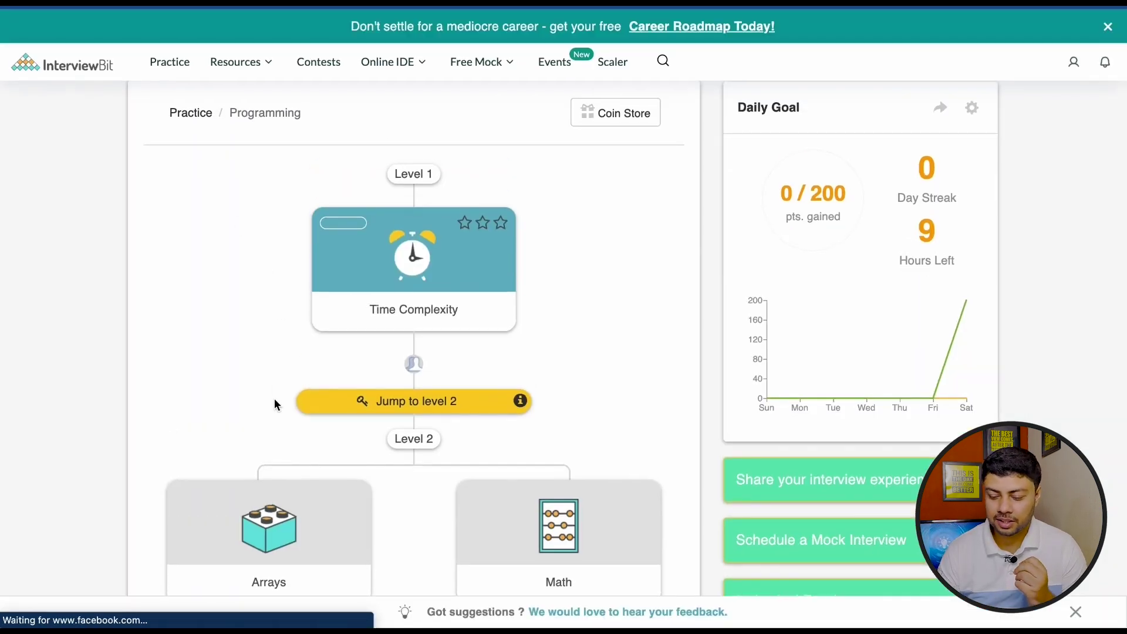
scroll(274, 401, "down", 2)
scroll(274, 404, "down", 4)
scroll(274, 405, "down", 7)
scroll(274, 405, "down", 2)
scroll(275, 406, "down", 4)
scroll(276, 405, "down", 4)
scroll(274, 404, "up", 1)
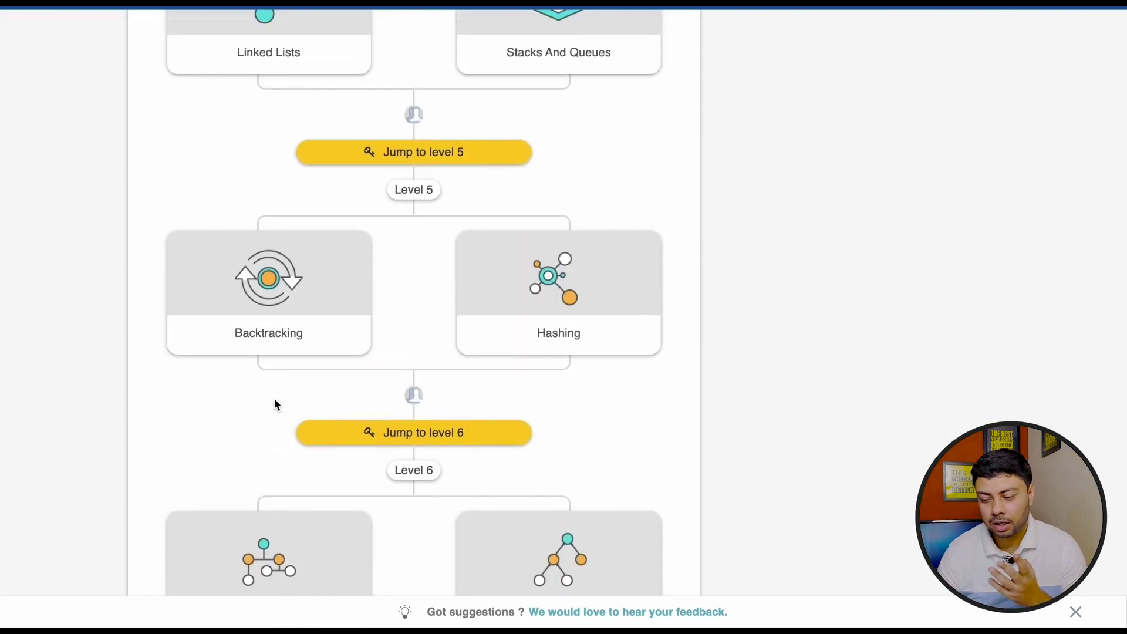
scroll(304, 357, "up", 3)
scroll(303, 357, "up", 4)
scroll(316, 348, "up", 2)
scroll(334, 341, "up", 5)
scroll(399, 261, "up", 3)
scroll(398, 261, "up", 2)
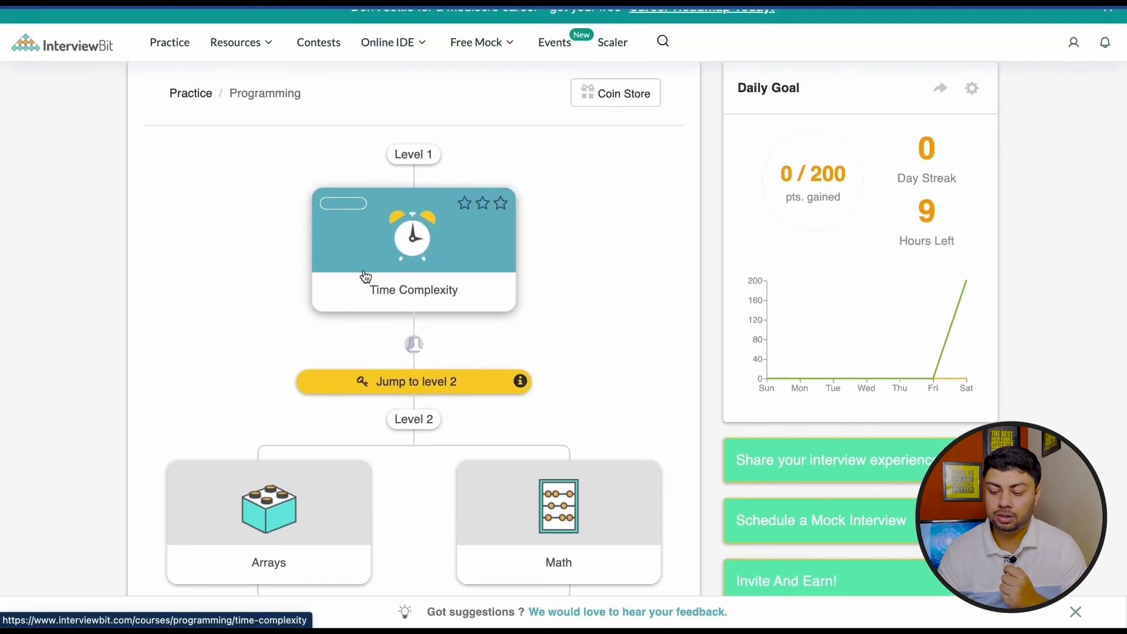
scroll(241, 377, "down", 3)
scroll(241, 377, "down", 2)
scroll(242, 377, "down", 2)
scroll(242, 377, "up", 5)
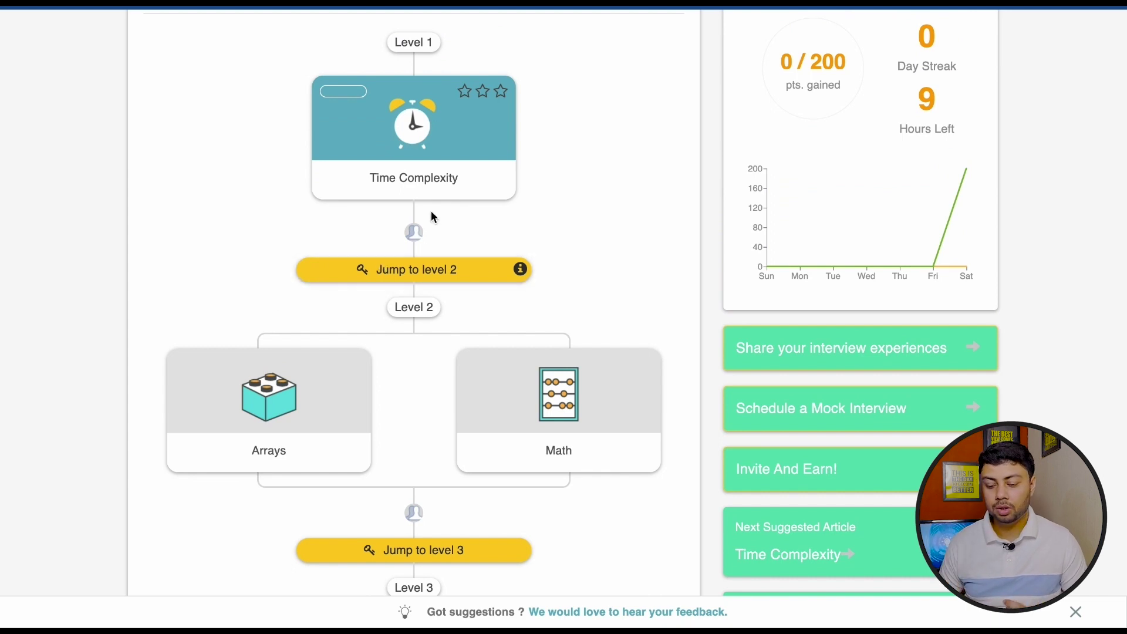
scroll(458, 211, "up", 1)
scroll(440, 265, "down", 2)
scroll(370, 309, "down", 1)
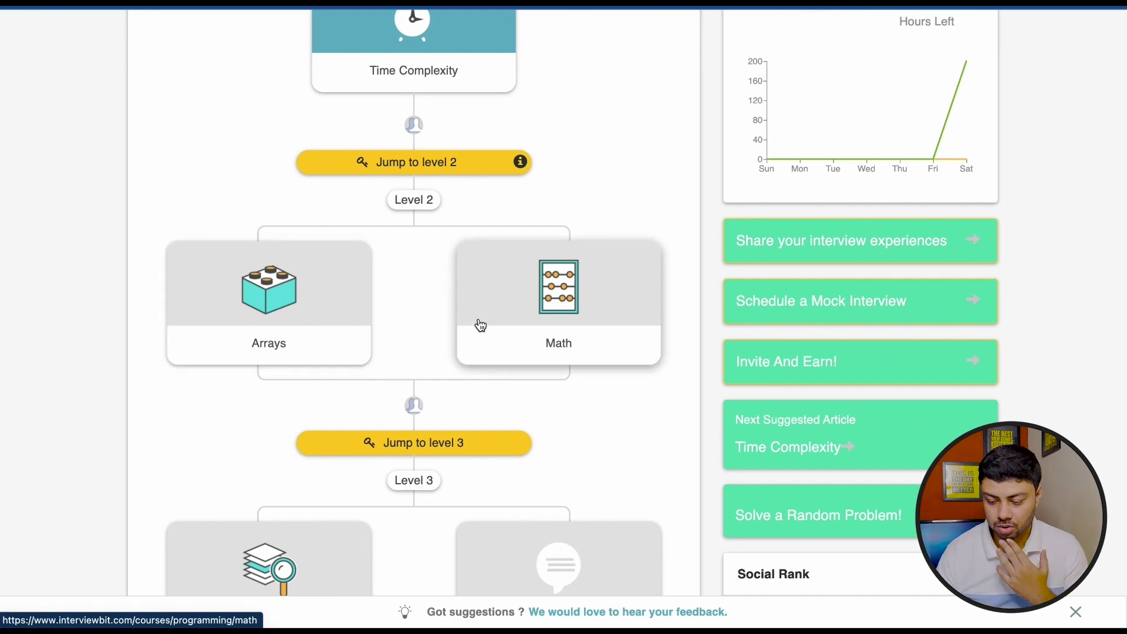
scroll(480, 325, "up", 2)
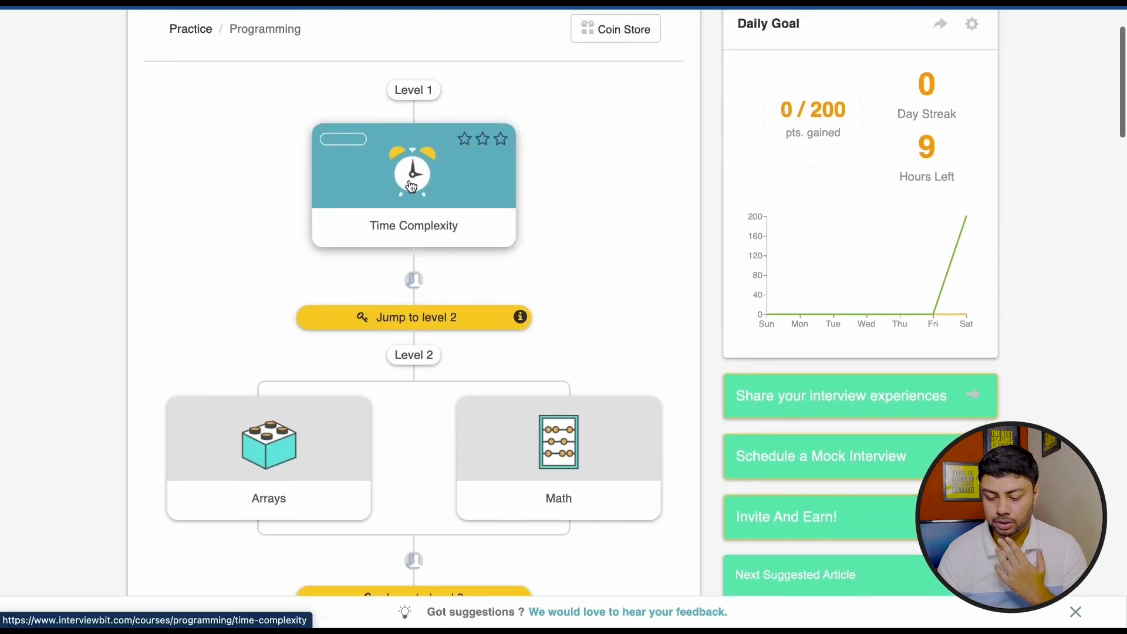
scroll(390, 252, "down", 4)
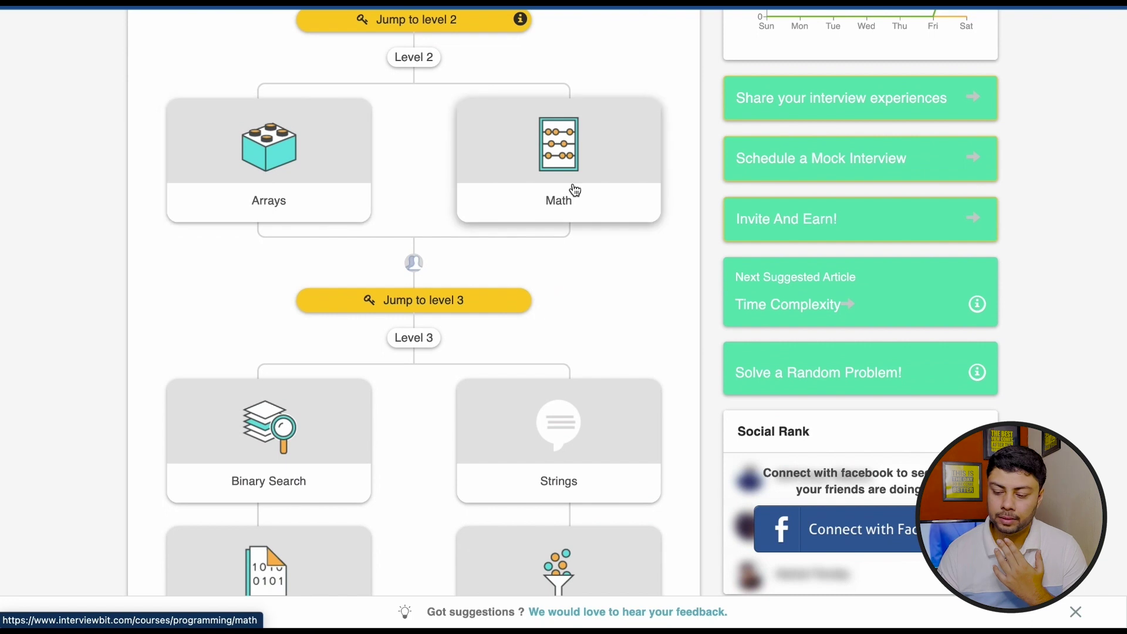
scroll(493, 264, "down", 4)
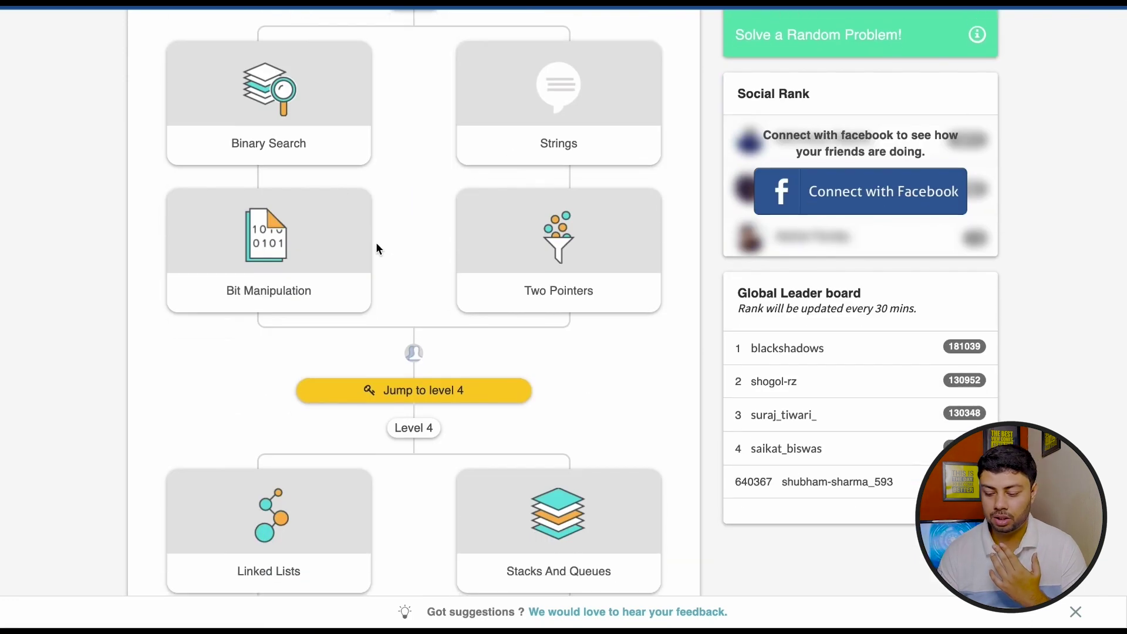
scroll(469, 270, "down", 3)
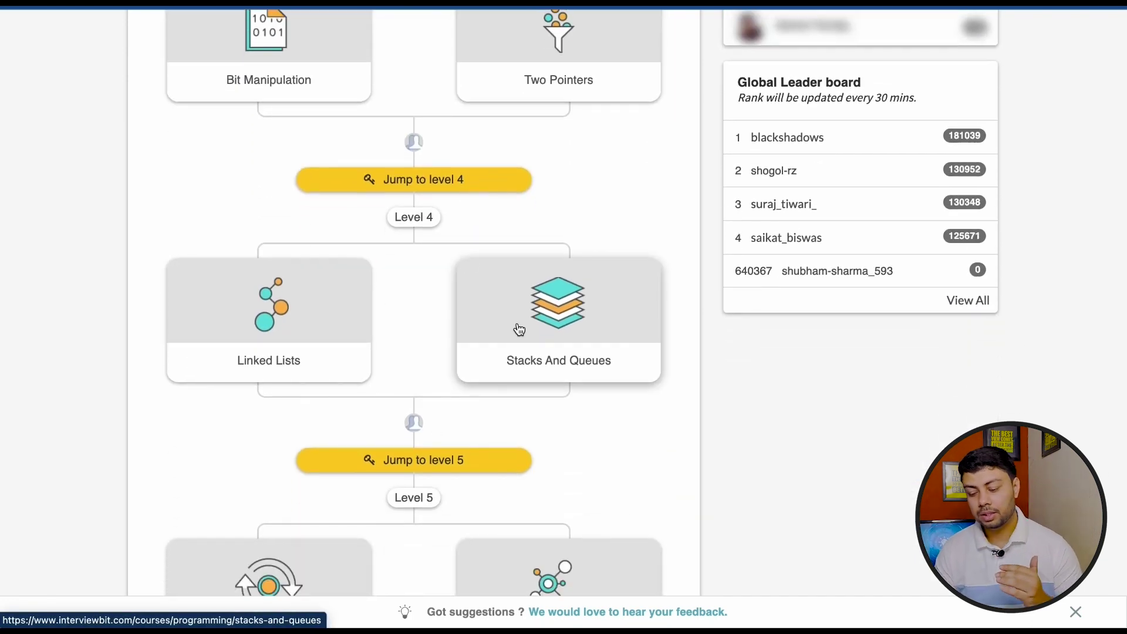
scroll(515, 336, "down", 3)
scroll(435, 428, "down", 3)
scroll(461, 327, "down", 1)
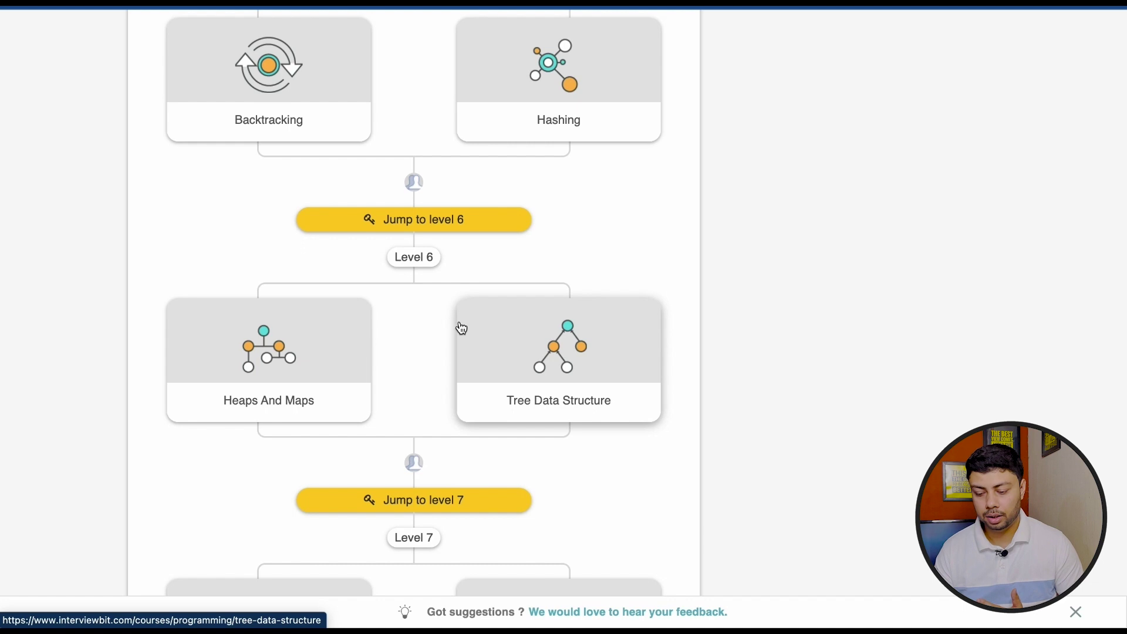
scroll(512, 252, "down", 3)
scroll(512, 252, "down", 3)
scroll(512, 252, "down", 2)
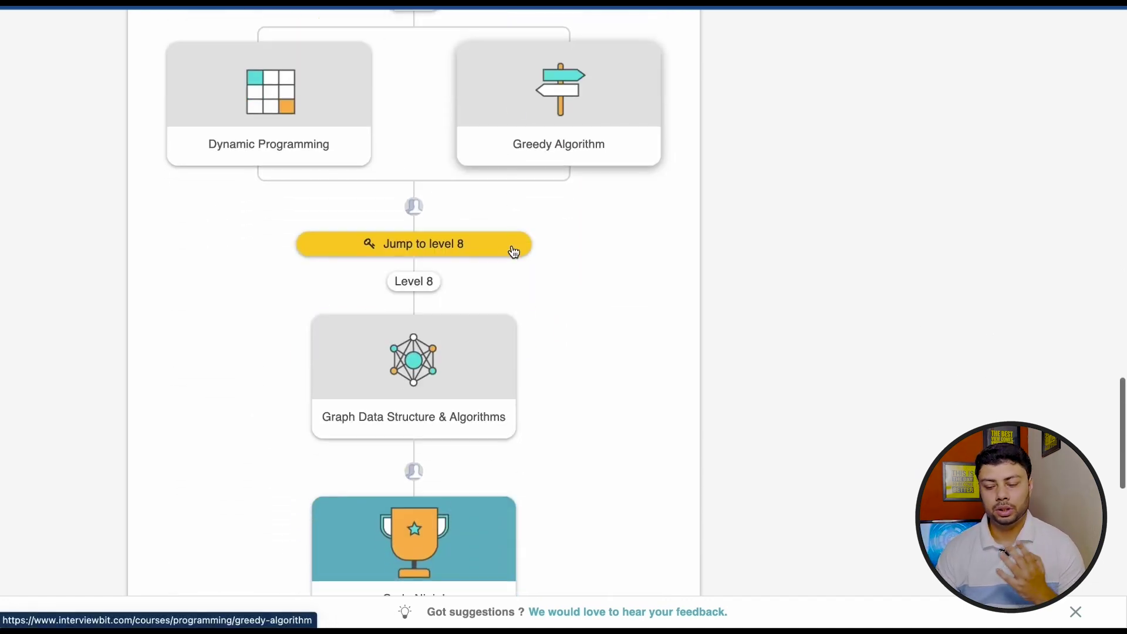
scroll(528, 301, "up", 10)
scroll(528, 301, "up", 15)
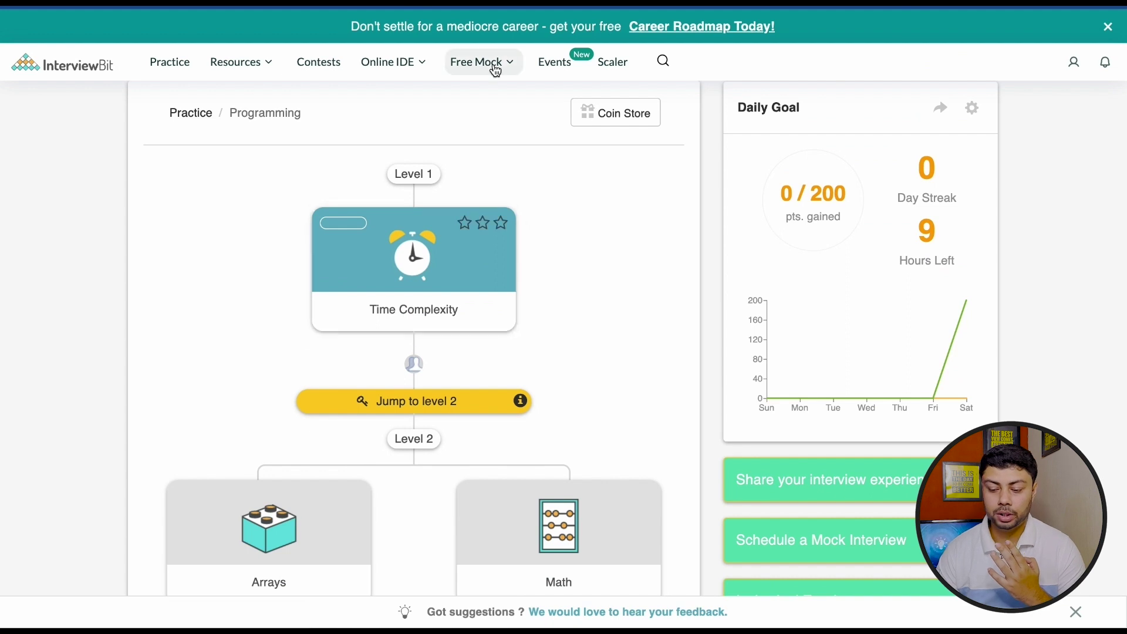
Tour Programming Levels 1 through 8, then open the Free Mock interview page
mouse_move(481, 63)
left_click(553, 230)
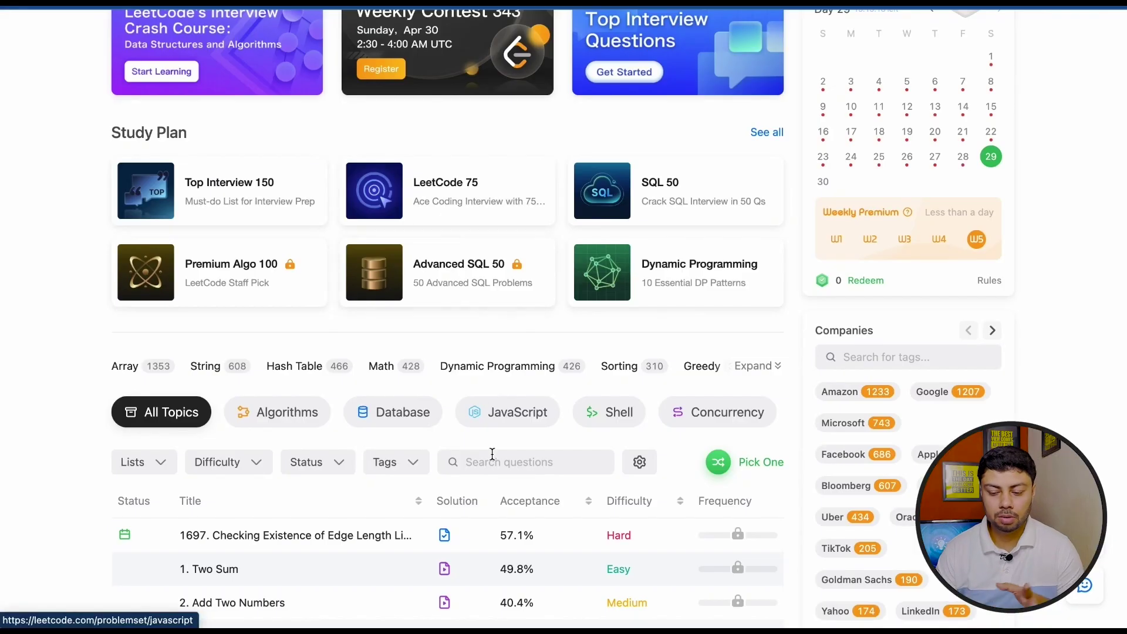
scroll(492, 459, "up", 2)
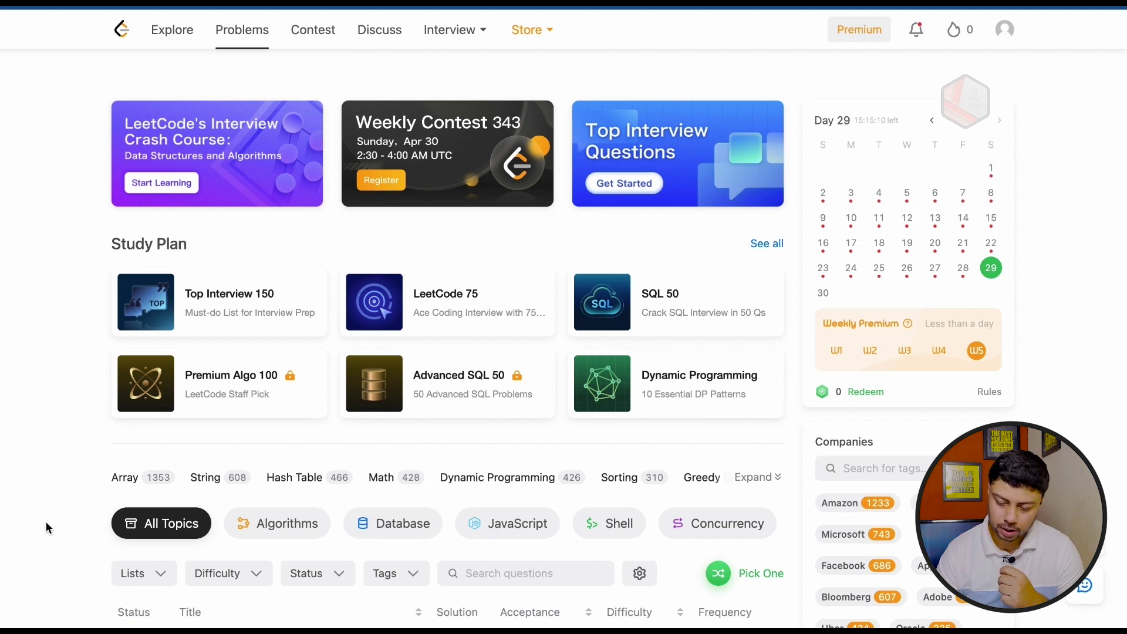
scroll(45, 521, "down", 5)
scroll(46, 527, "down", 1)
scroll(46, 527, "down", 2)
scroll(47, 527, "down", 2)
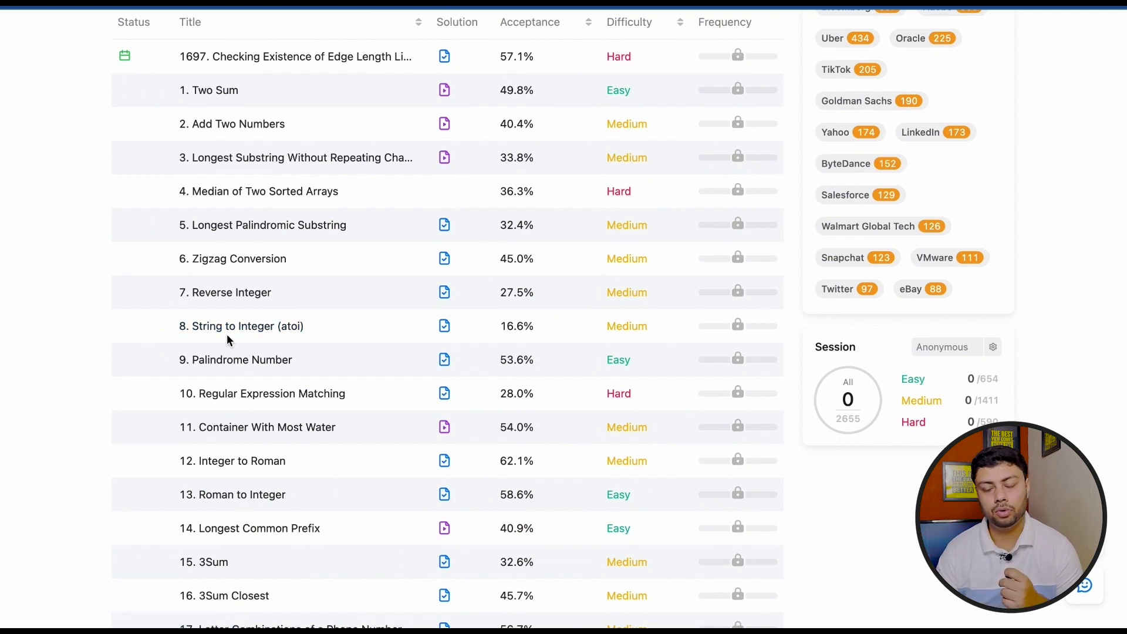
scroll(288, 281, "up", 1)
scroll(288, 278, "up", 3)
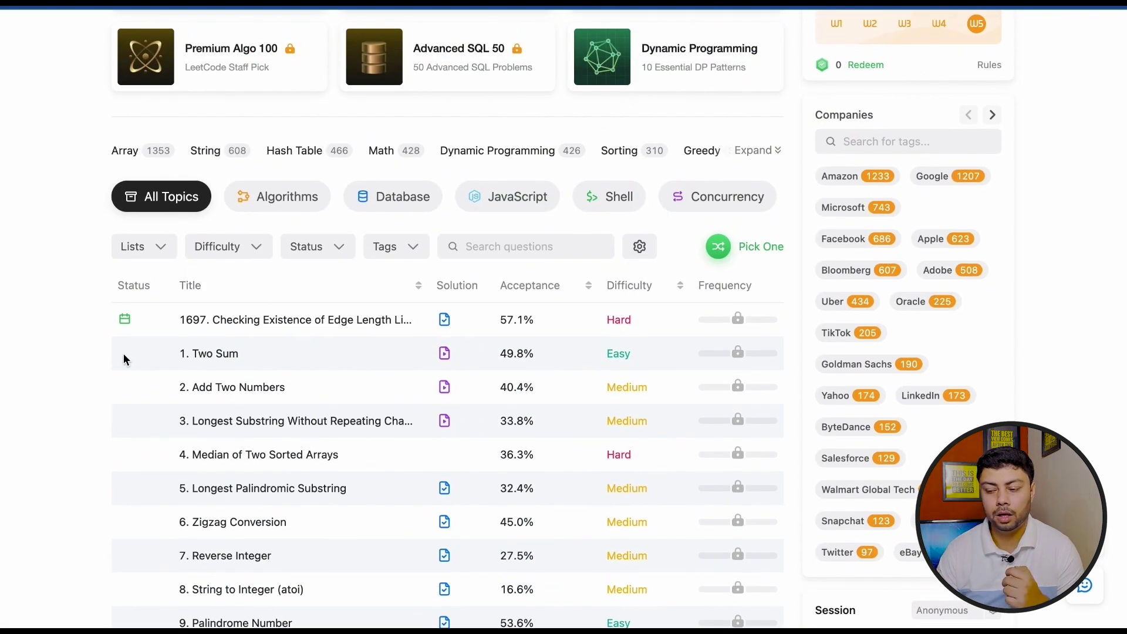
scroll(253, 64, "up", 4)
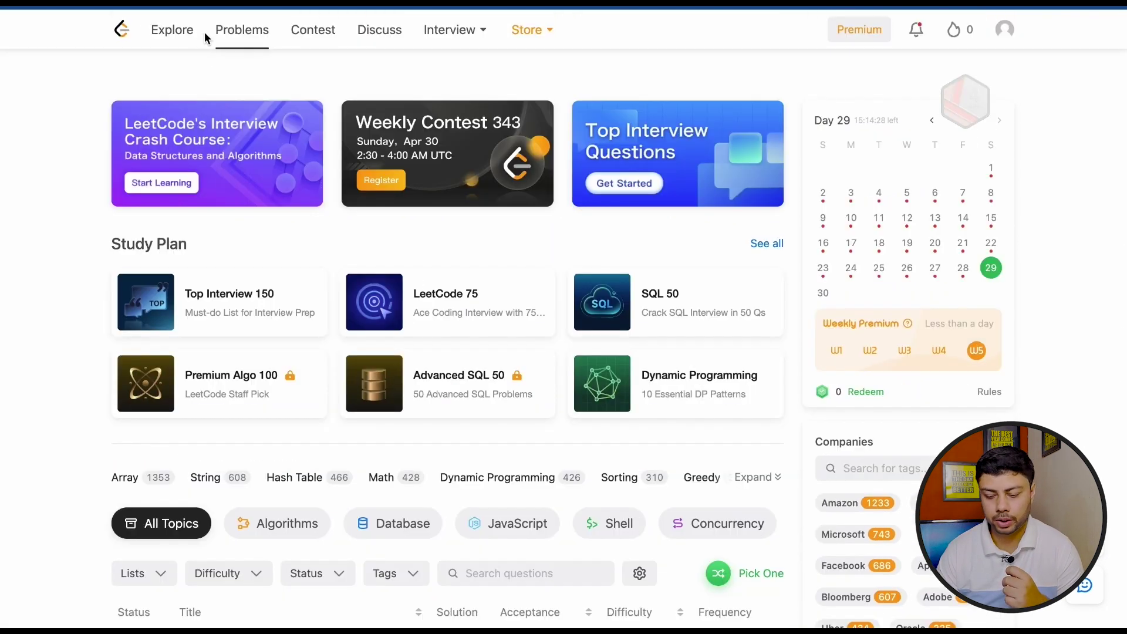
scroll(223, 436, "down", 1)
scroll(223, 436, "down", 3)
scroll(223, 436, "down", 2)
scroll(223, 436, "down", 2)
scroll(223, 442, "down", 3)
scroll(223, 435, "down", 2)
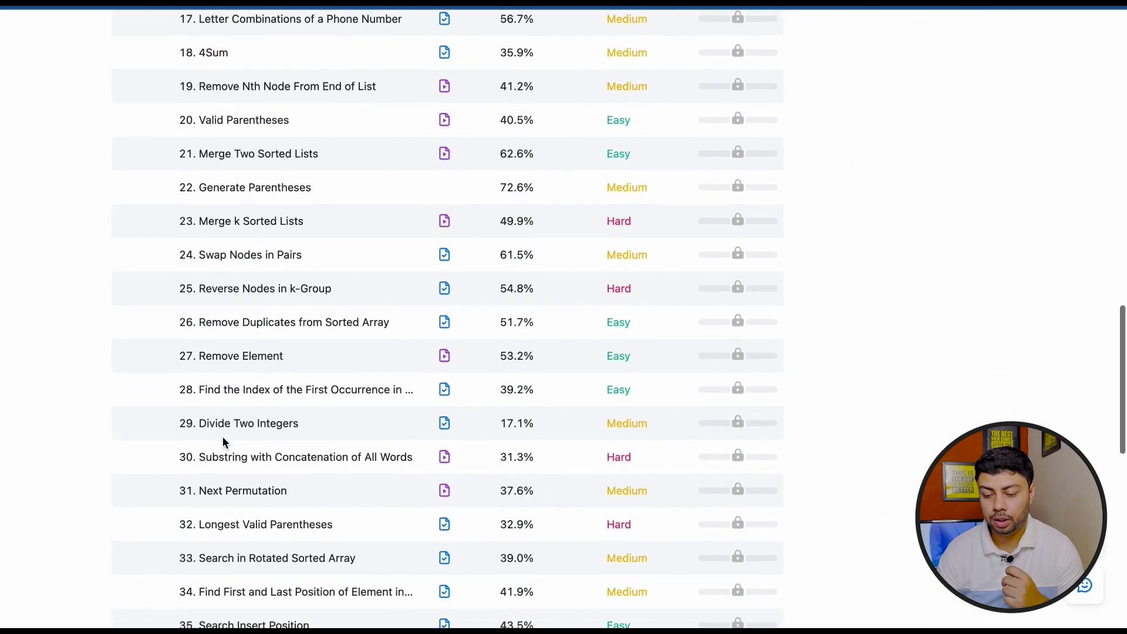
scroll(257, 350, "up", 4)
scroll(257, 350, "up", 4)
scroll(255, 344, "up", 2)
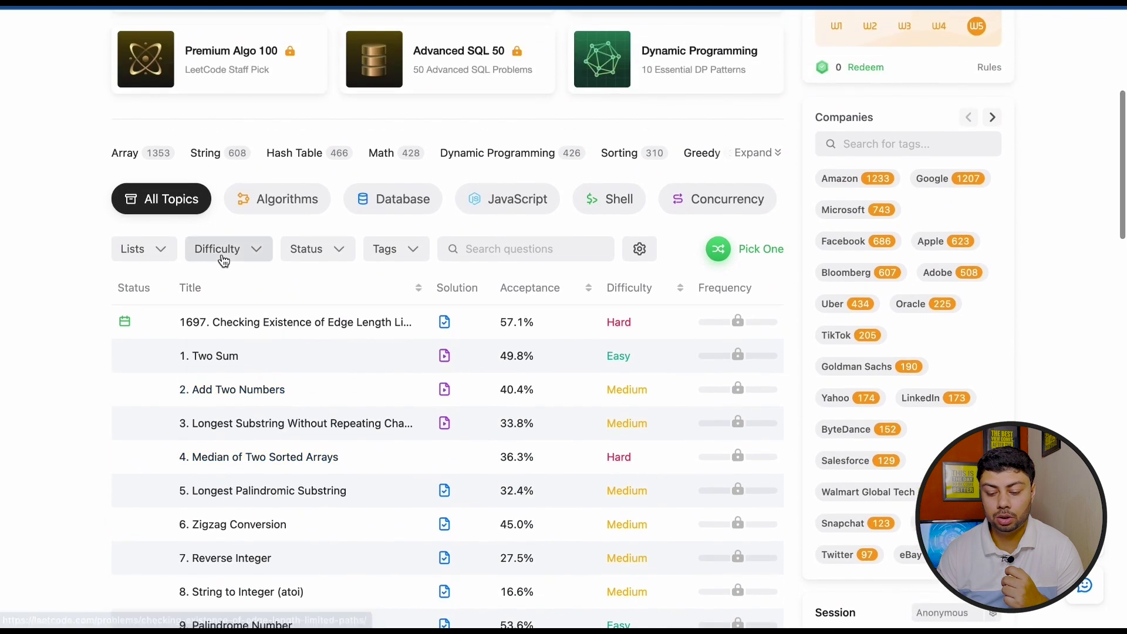
Filter the problem list to Hard difficulty and the Array tag
left_click(129, 256)
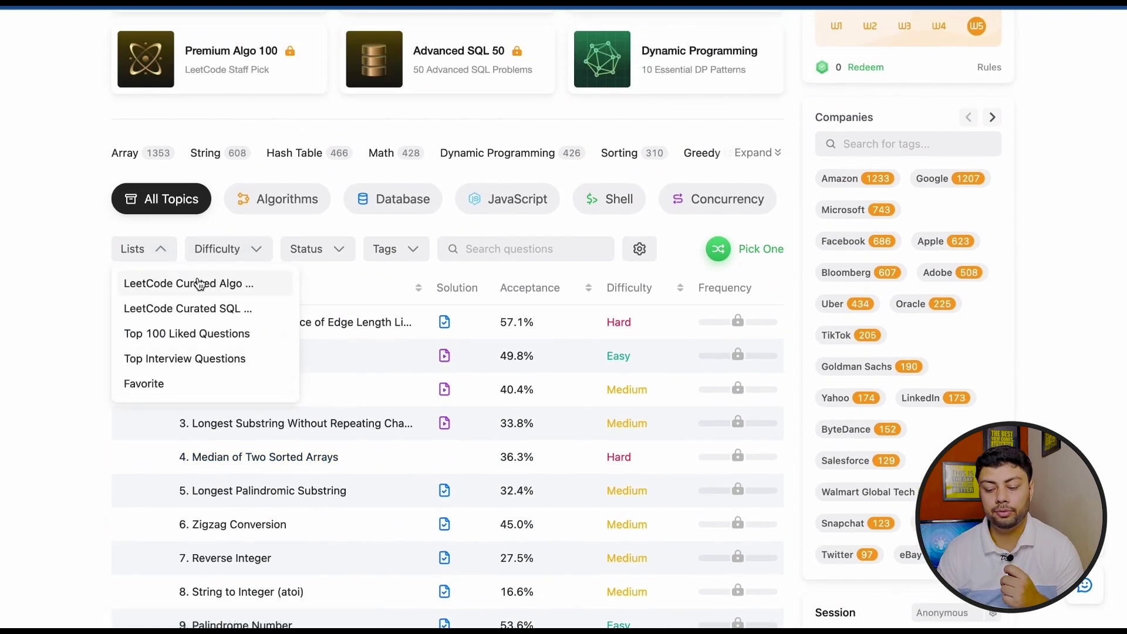
left_click(226, 251)
left_click(226, 331)
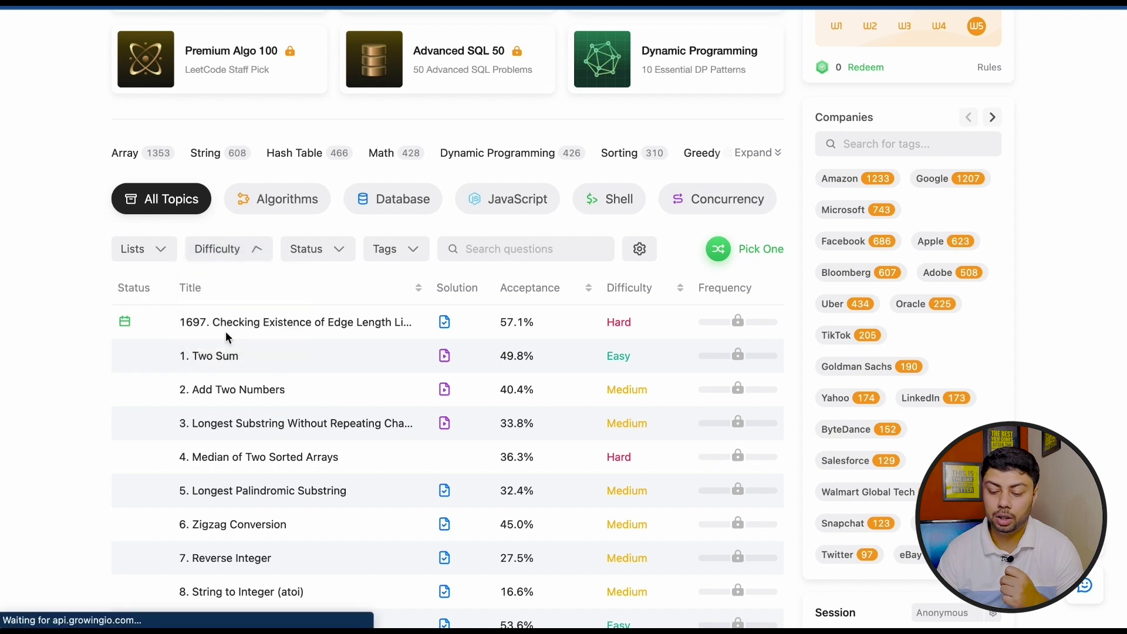
left_click(310, 255)
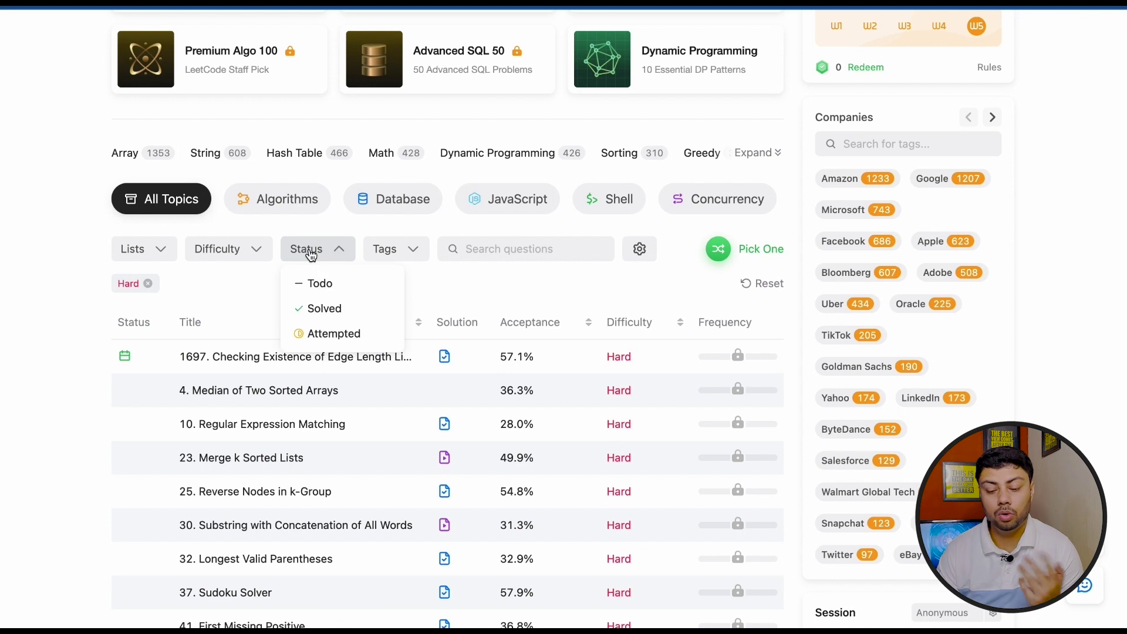
left_click(385, 243)
left_click(398, 360)
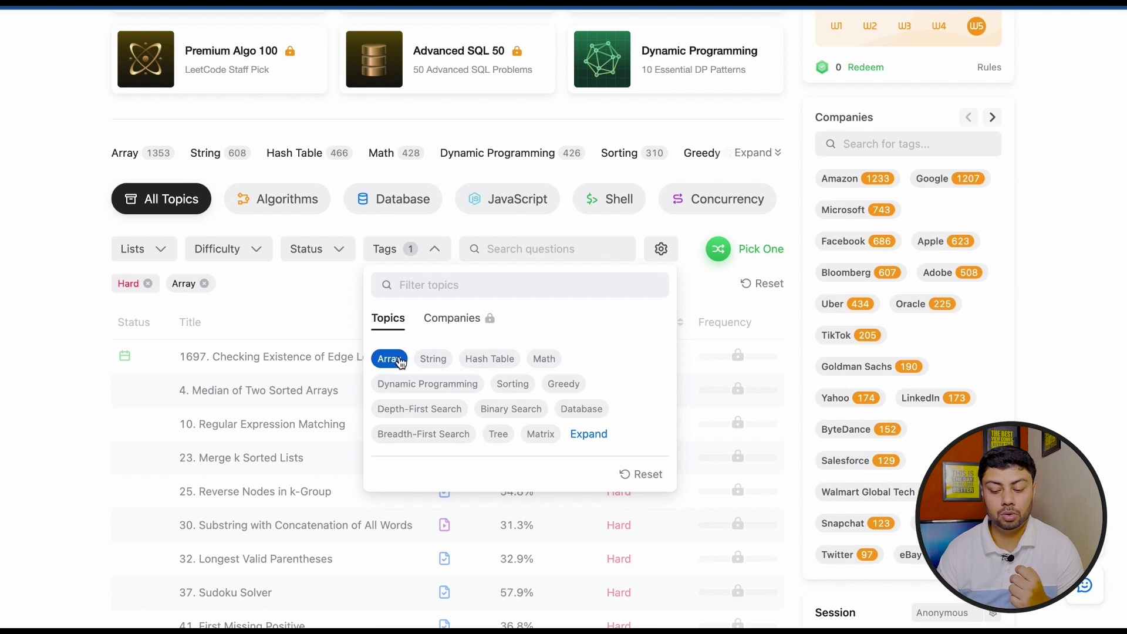
left_click(303, 335)
Sort problems by title descending and show only Todo problems
left_click(366, 322)
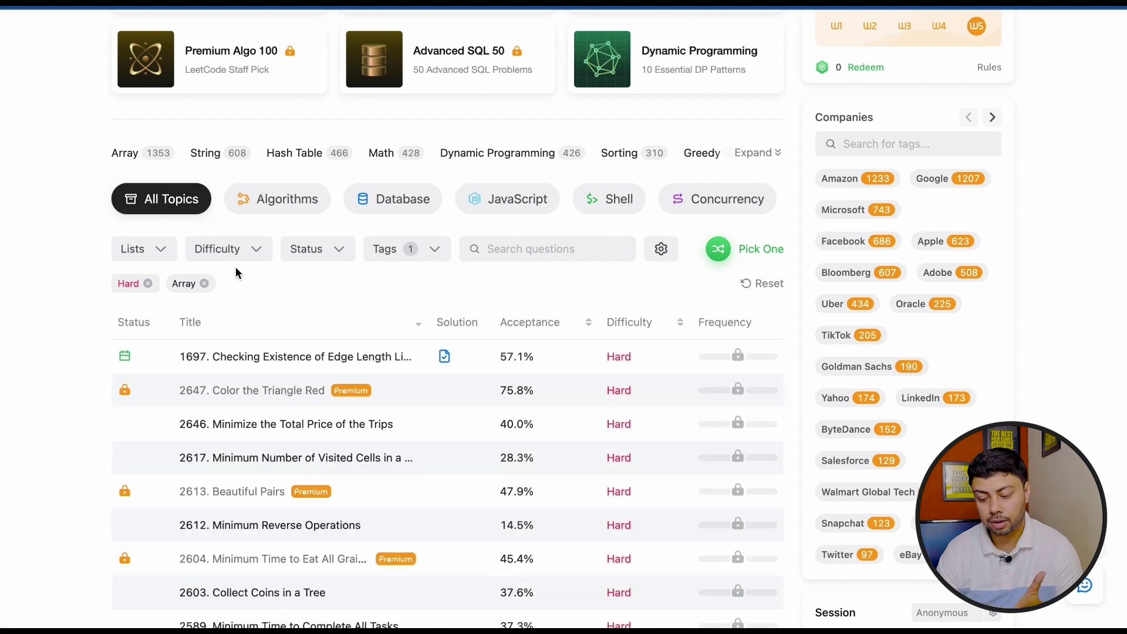
left_click(315, 258)
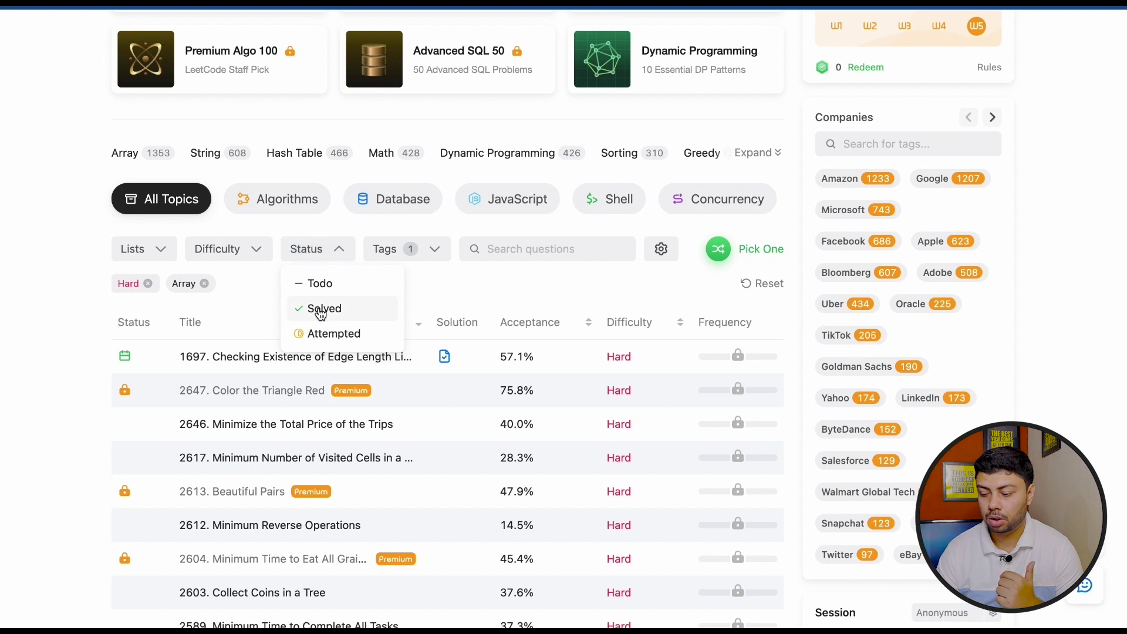
left_click(342, 283)
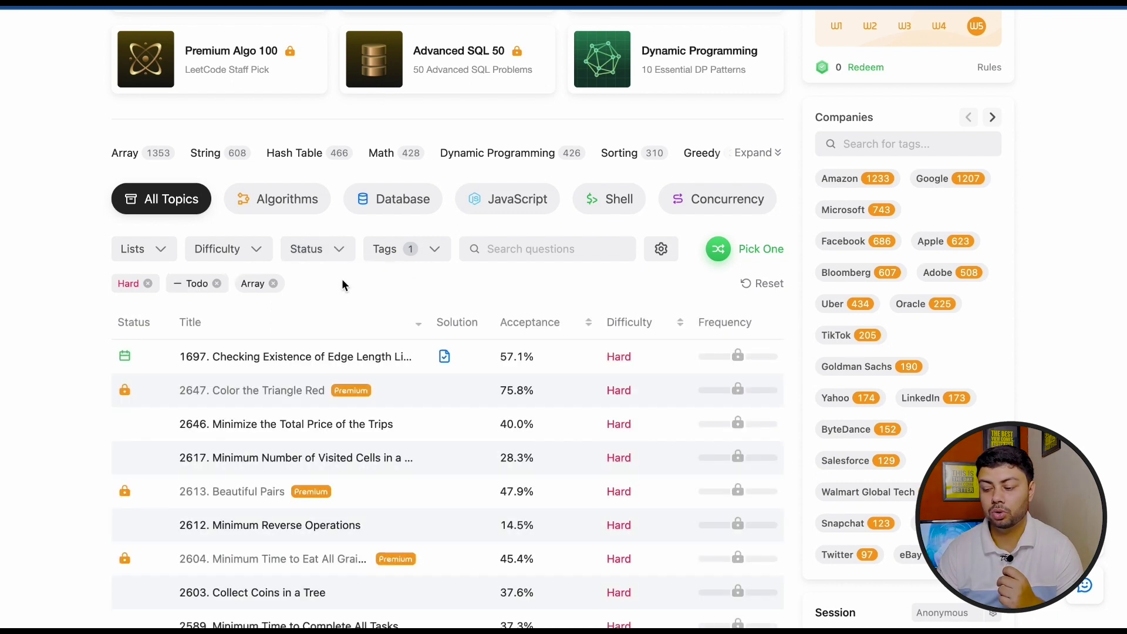
scroll(342, 442, "down", 3)
scroll(344, 449, "down", 2)
scroll(342, 449, "up", 1)
scroll(341, 450, "down", 1)
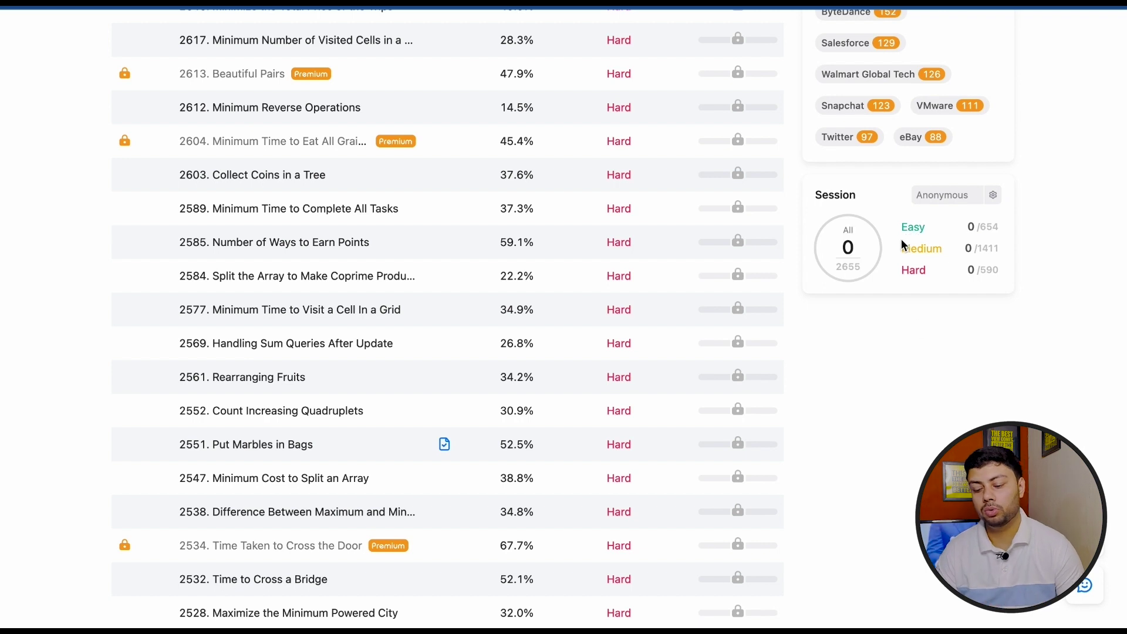
scroll(487, 386, "down", 1)
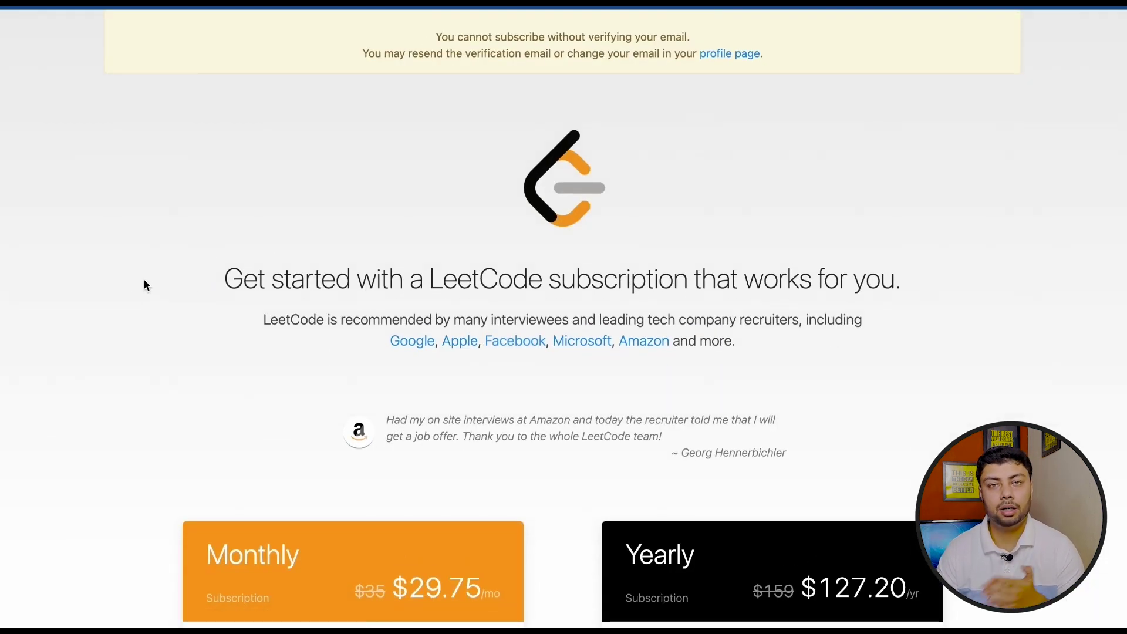
scroll(106, 283, "left", 5)
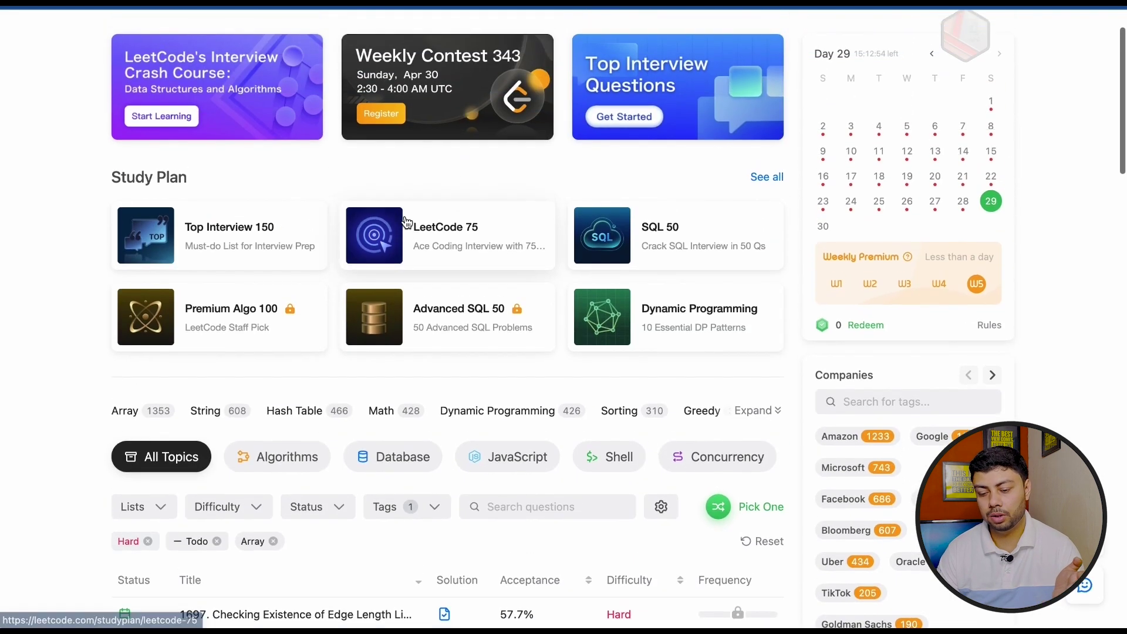
scroll(404, 220, "up", 1)
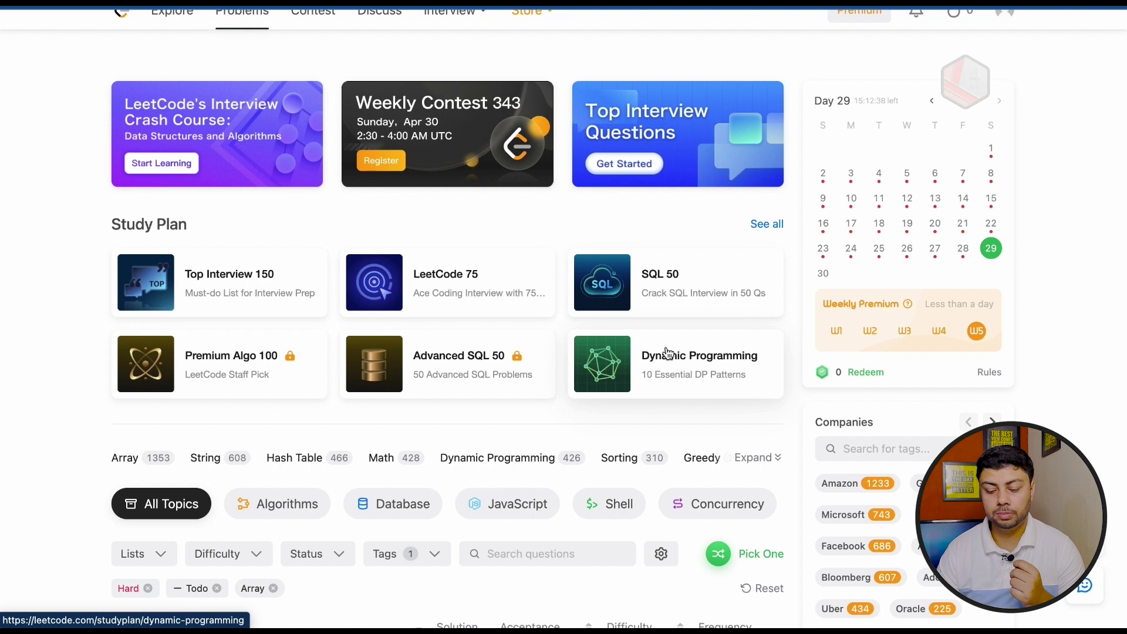
scroll(426, 267, "up", 1)
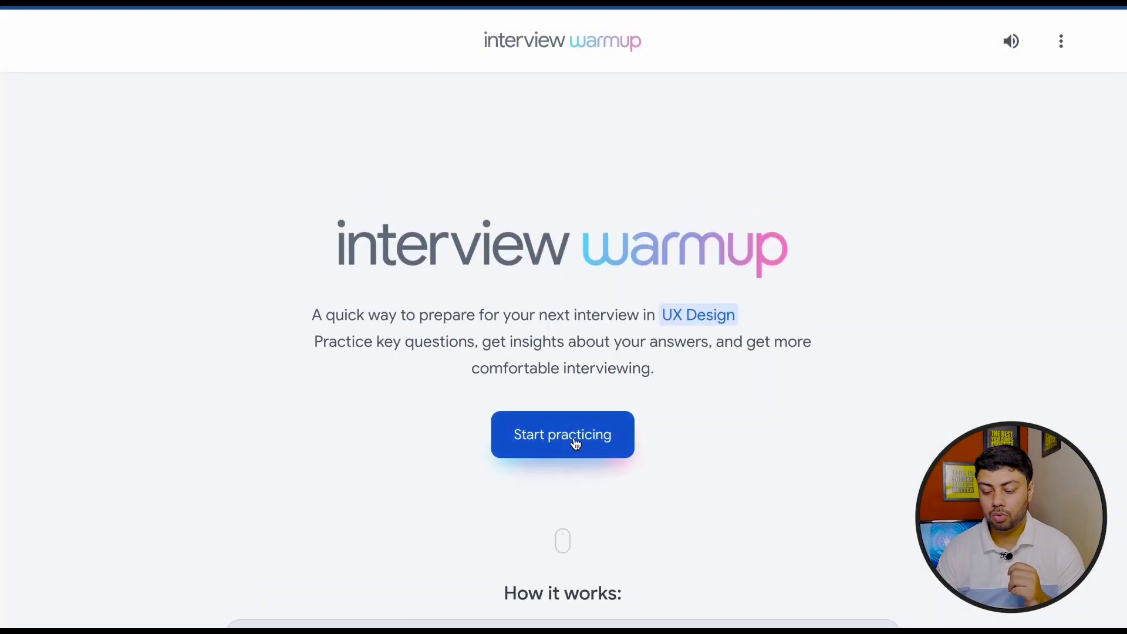
Start a five-question IT Support practice session with microphone access allowed
left_click(574, 442)
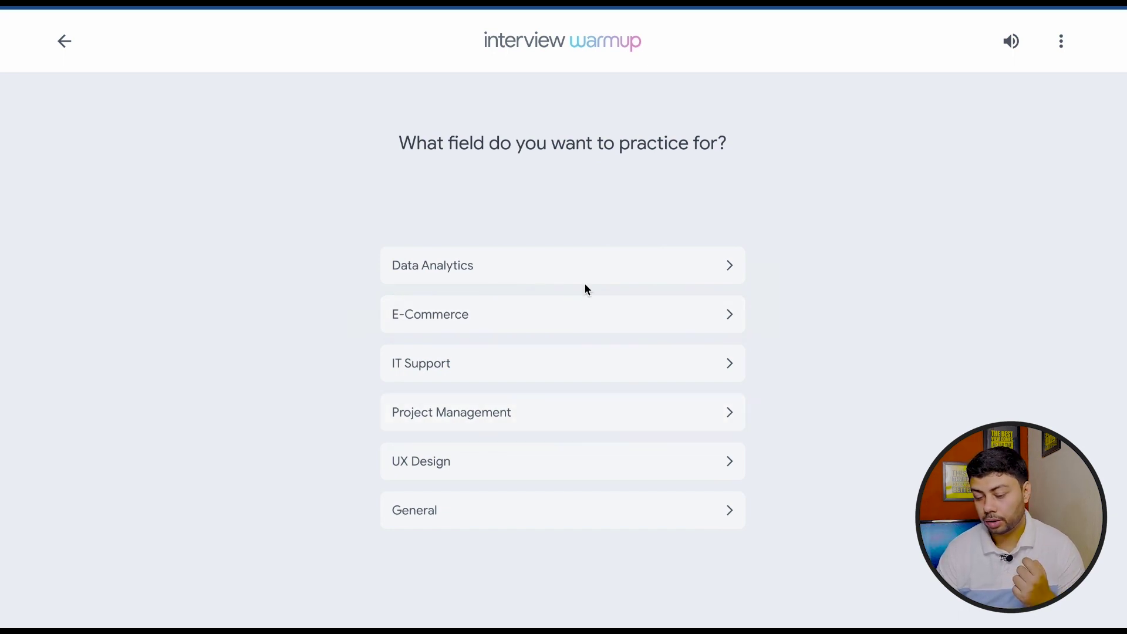
left_click(604, 370)
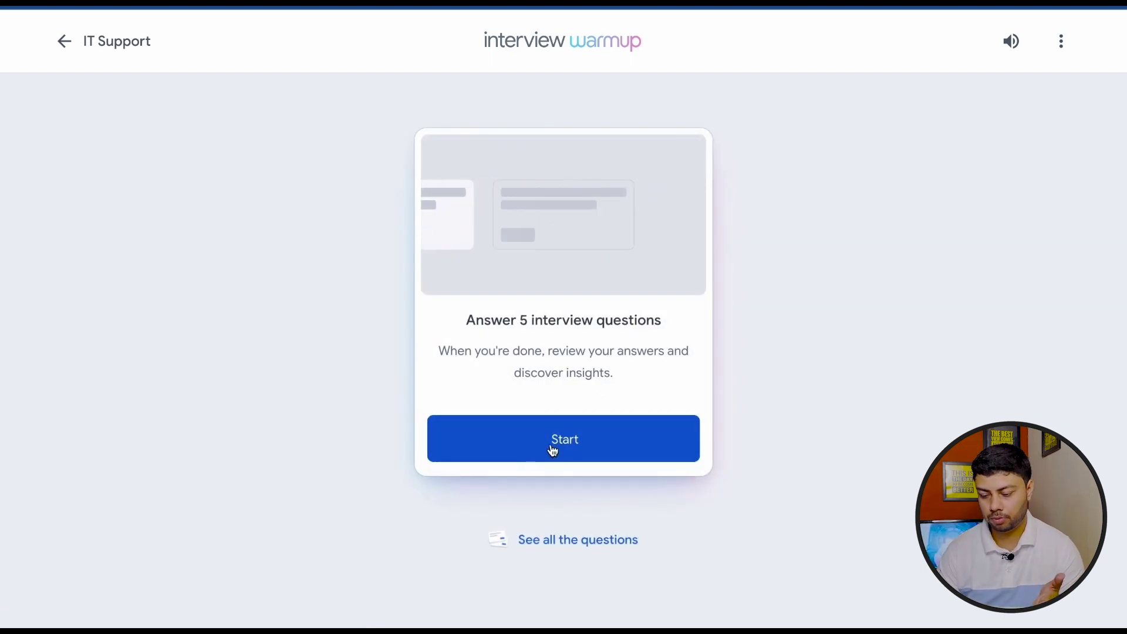
left_click(553, 451)
left_click(299, 58)
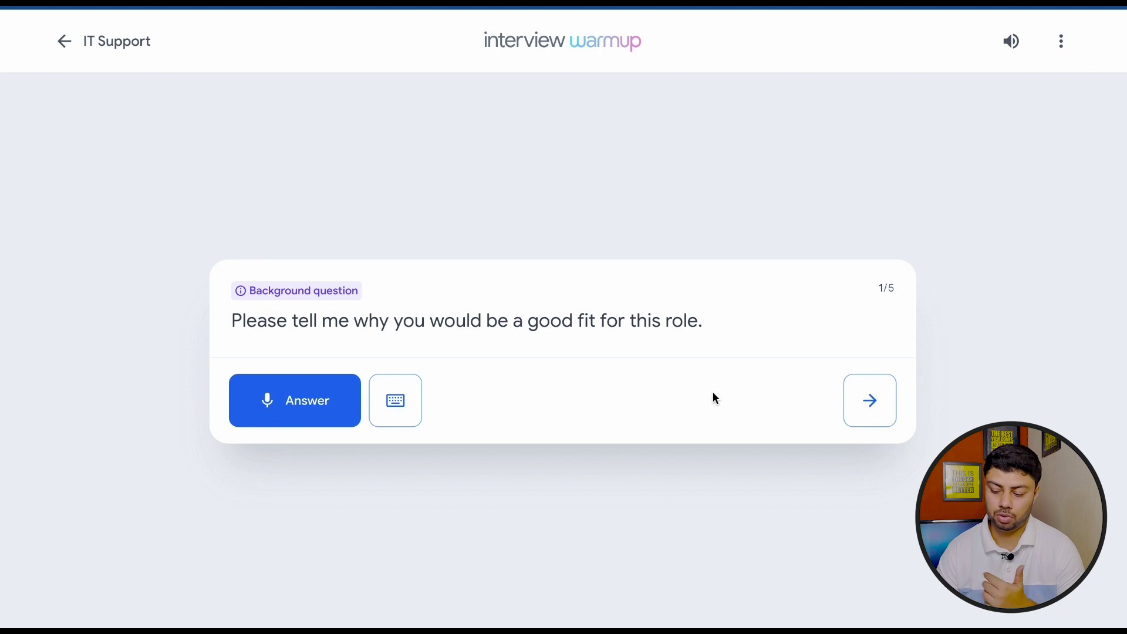
Skip question 1 unanswered to reach the situational question about learning a new skill
left_click(867, 400)
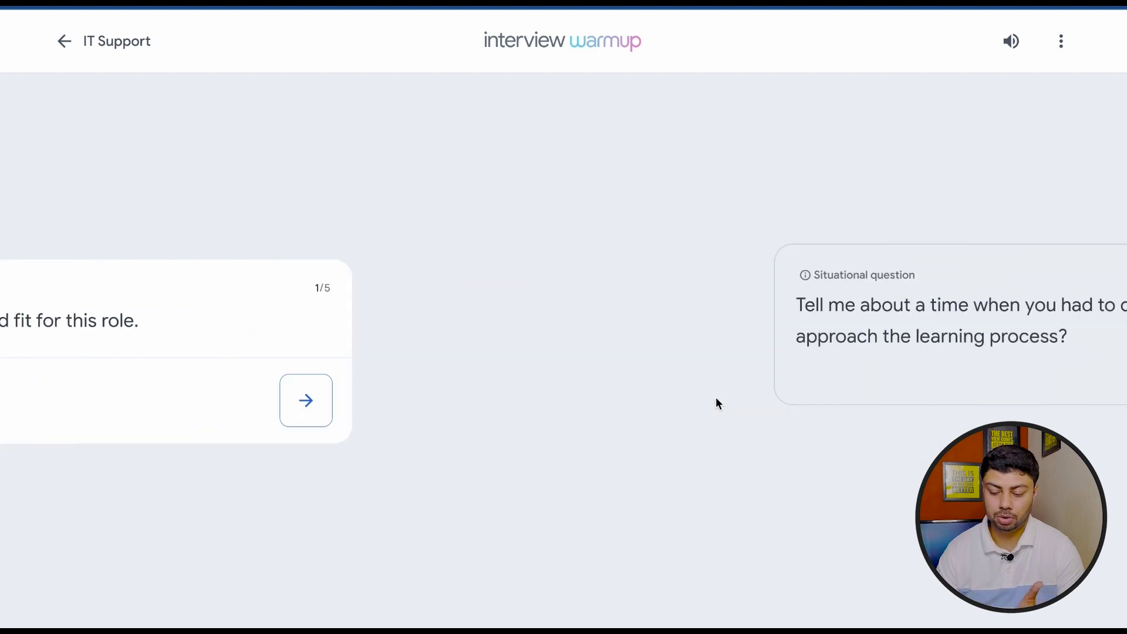